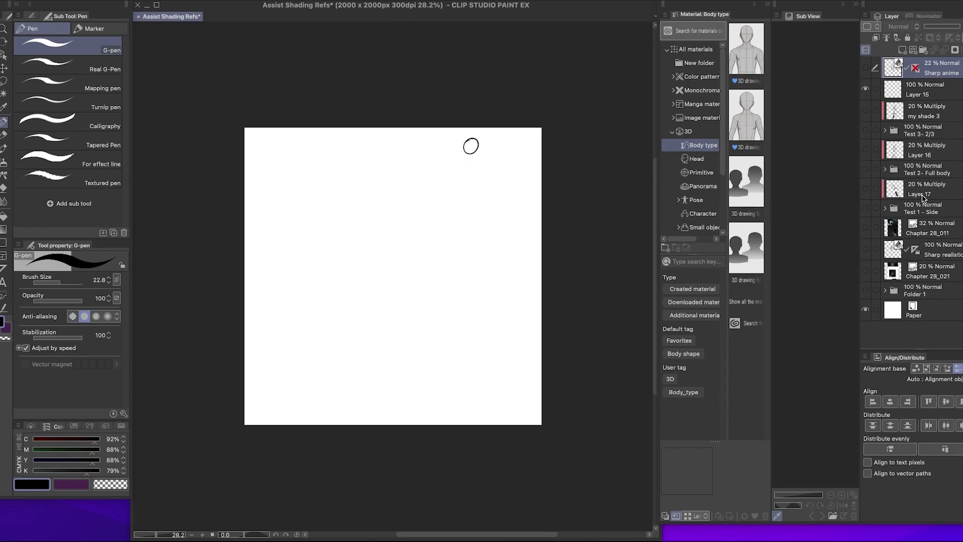
Show Test 1, Test 2 and Test 3 one at a time to compare, ending on Test 1 - Side.
{"action": "left_click", "coordinate": [924, 197]}
{"action": "left_click", "coordinate": [891, 210]}
{"action": "left_click", "coordinate": [866, 209]}
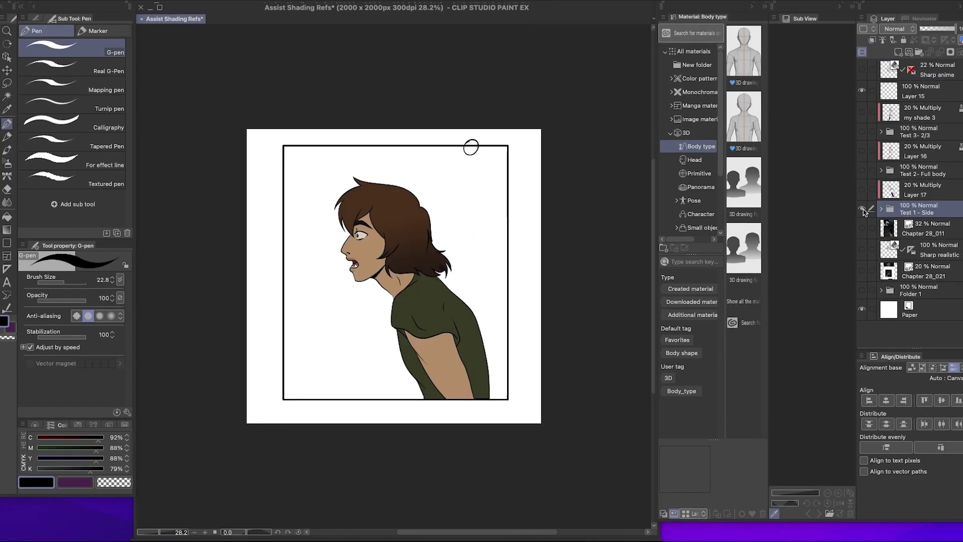
{"action": "left_click", "coordinate": [863, 209]}
{"action": "left_click", "coordinate": [862, 170]}
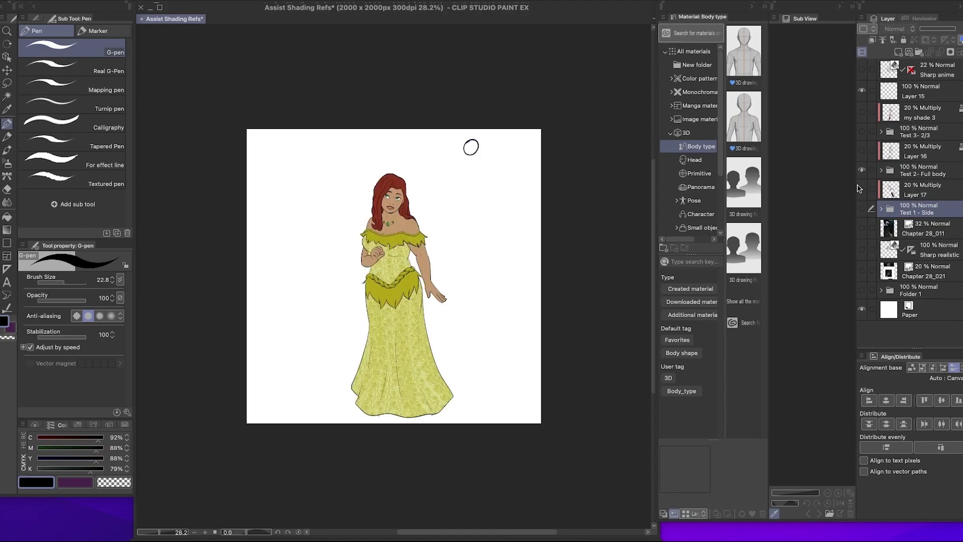
{"action": "left_click", "coordinate": [862, 170]}
{"action": "left_click", "coordinate": [862, 131]}
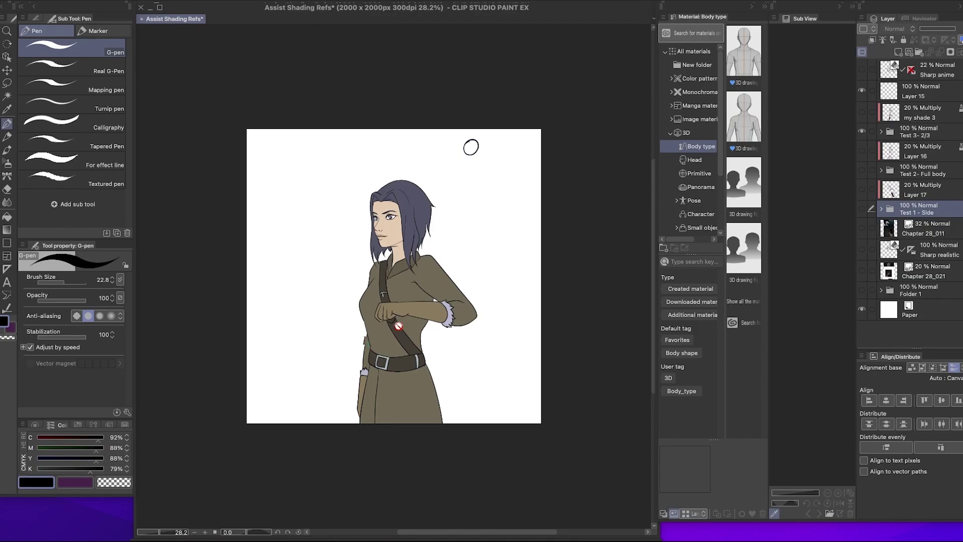
{"action": "left_click", "coordinate": [862, 132]}
{"action": "left_click", "coordinate": [862, 209]}
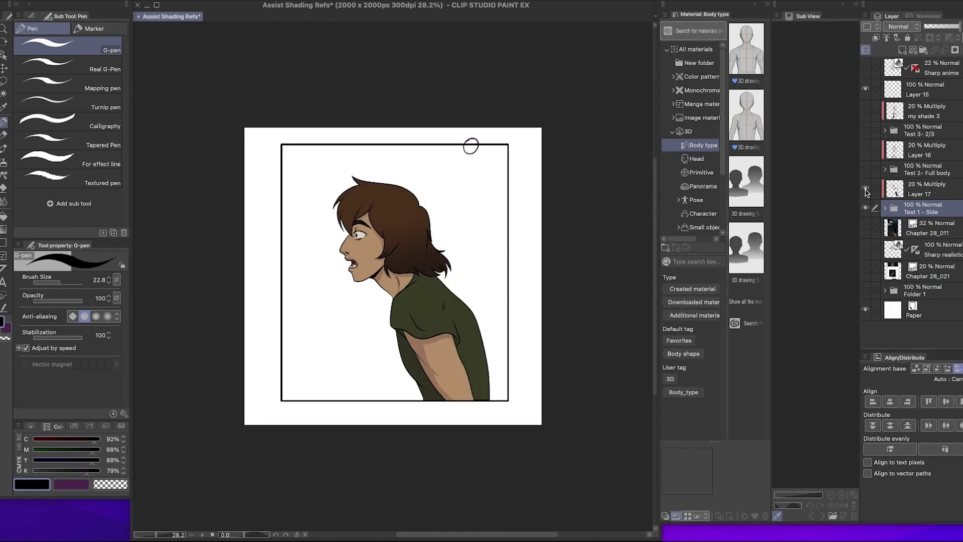
Hide Layer 17's multiply shading and expand the Test 1 - Side folder's layers.
{"action": "left_click", "coordinate": [866, 190]}
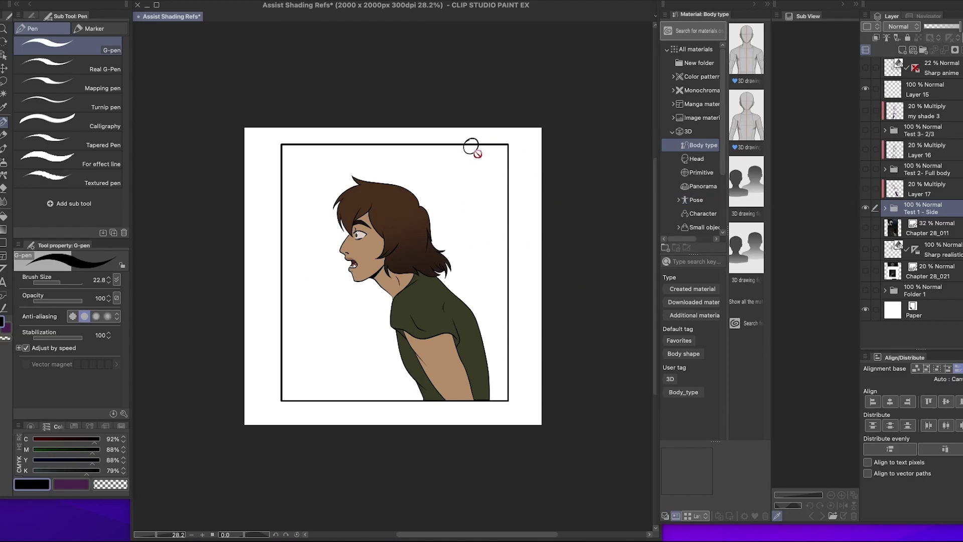
{"action": "left_click", "coordinate": [886, 208]}
{"action": "scroll", "coordinate": [532, 110], "scroll_direction": "up", "scroll_amount": 3}
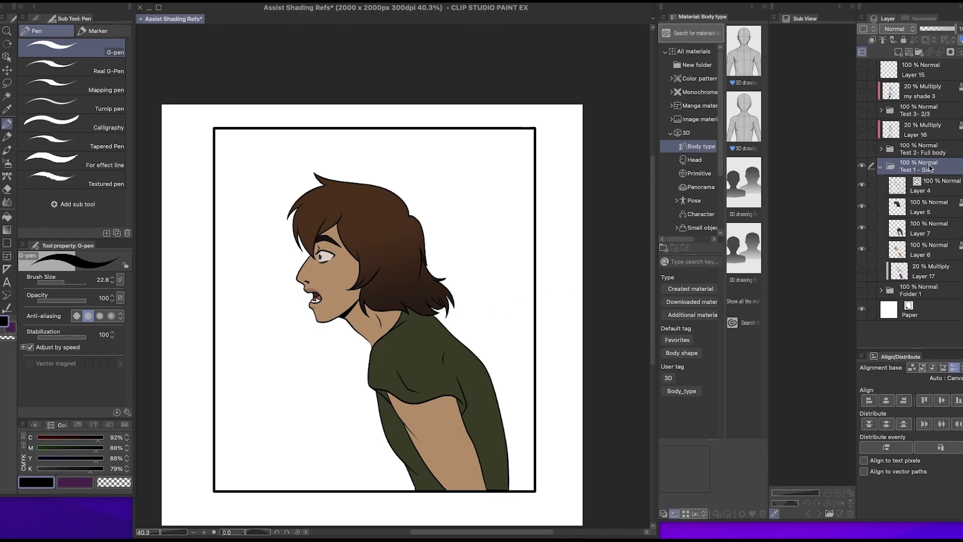
Drag Layer 17 directly above the Test 1 - Side folder, then check the layer selection.
{"action": "left_click_drag", "start_coordinate": [923, 271], "coordinate": [924, 158]}
{"action": "left_click", "coordinate": [913, 190]}
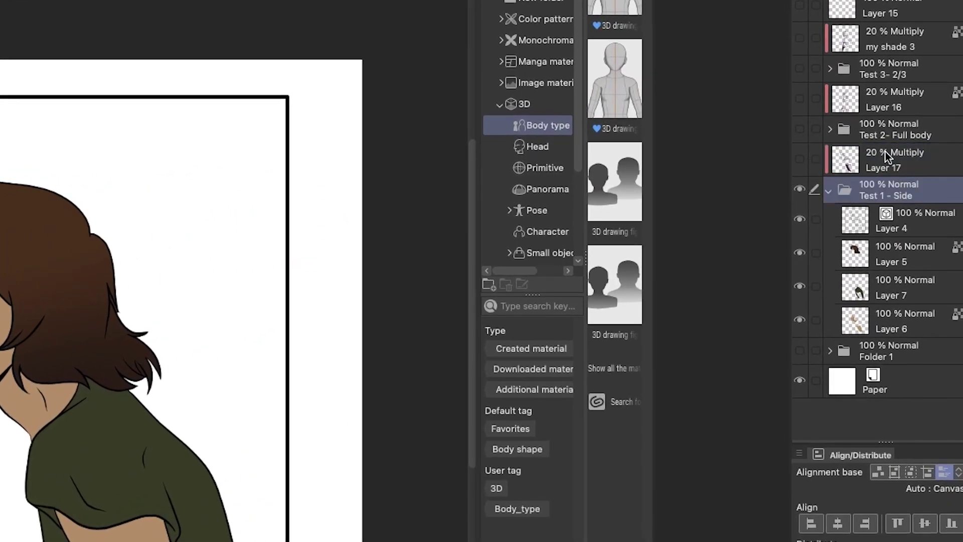
{"action": "left_click", "coordinate": [898, 163]}
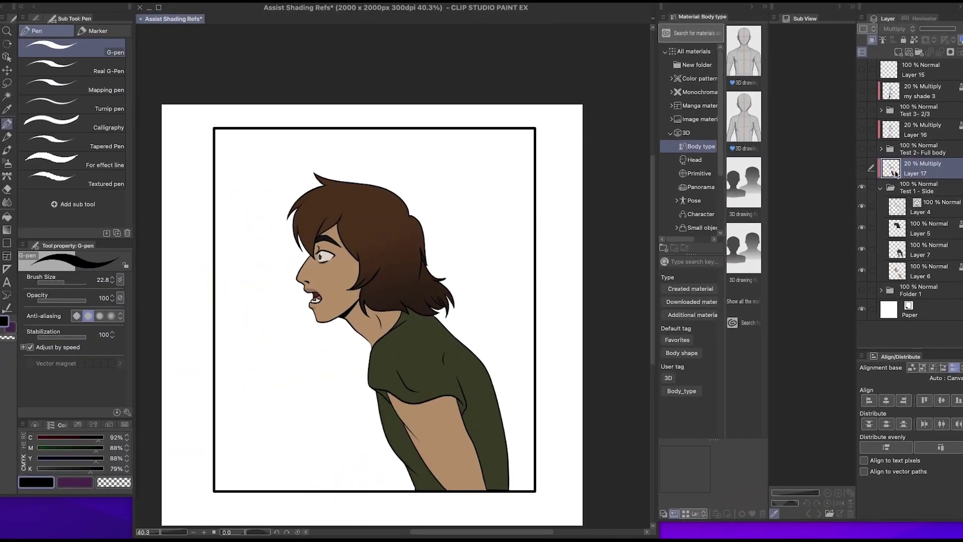
{"action": "left_click", "coordinate": [891, 192]}
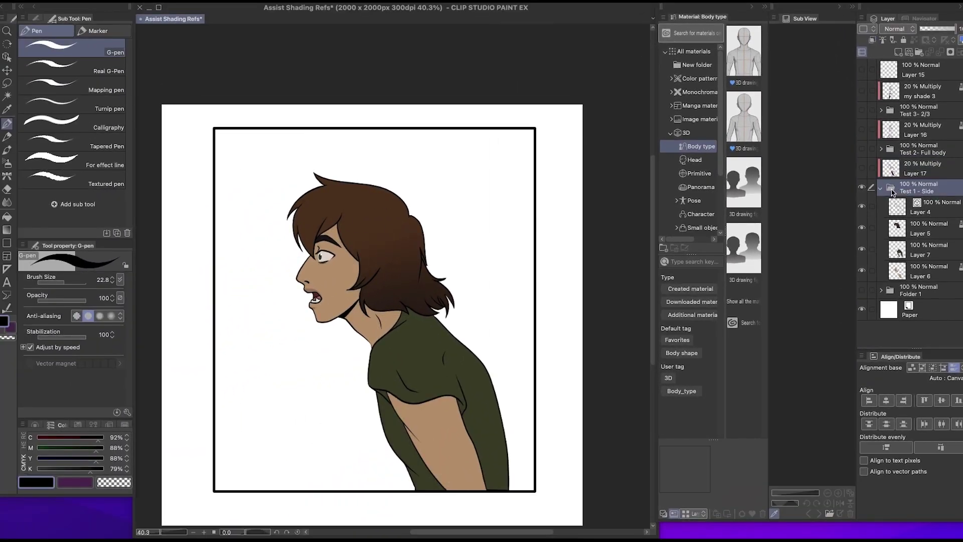
{"action": "left_click", "coordinate": [925, 233]}
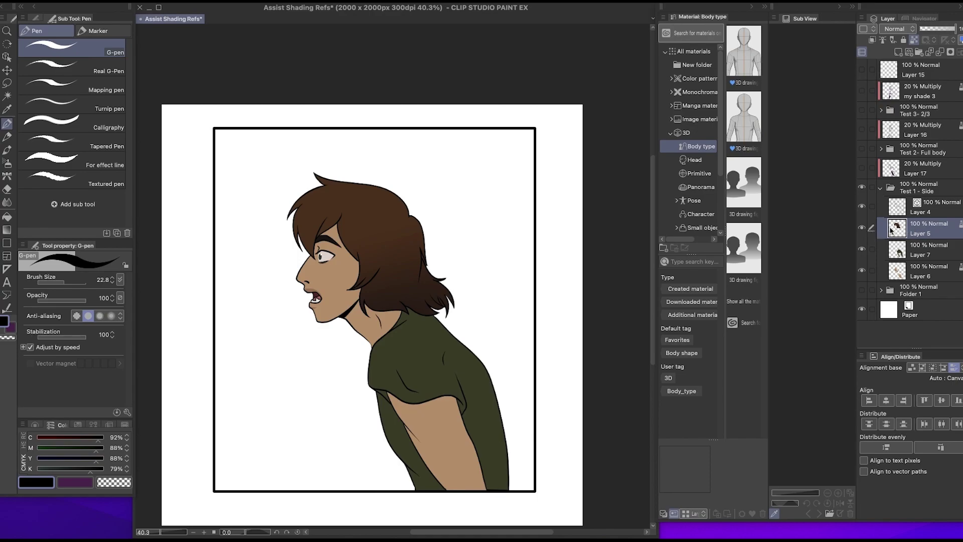
{"action": "left_click", "coordinate": [918, 191]}
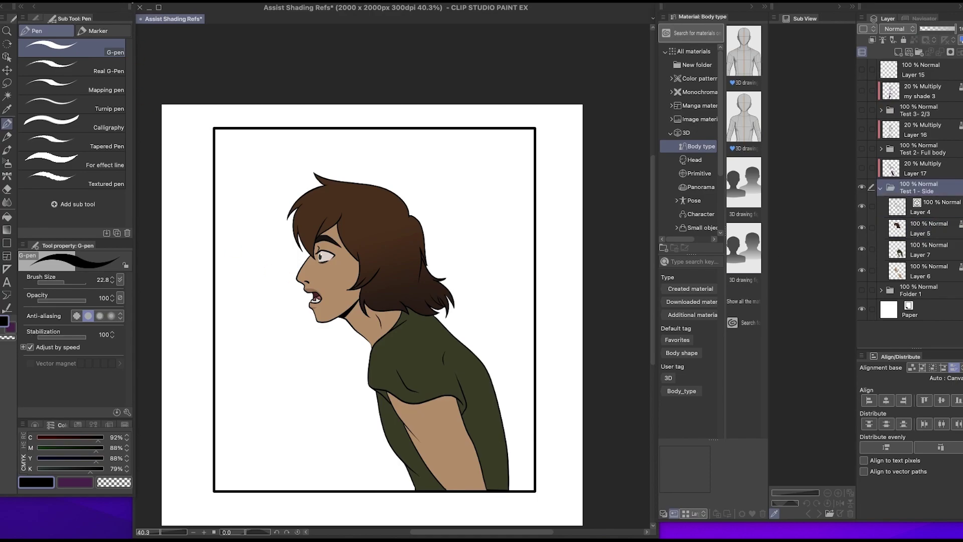
{"action": "left_click", "coordinate": [125, 2]}
Start Shading Assist on the folder, then cancel it without applying any shading.
{"action": "mouse_move", "coordinate": [183, 256]}
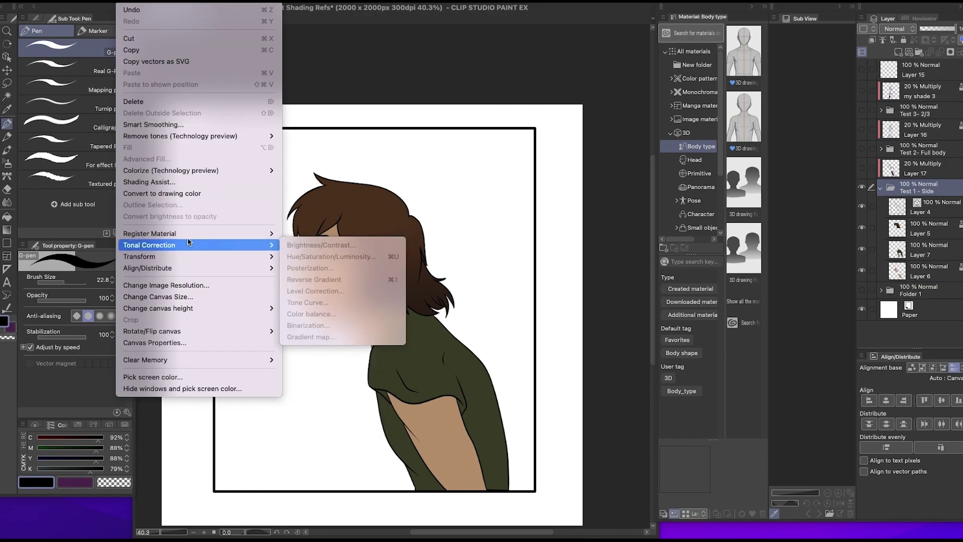
{"action": "left_click", "coordinate": [195, 182]}
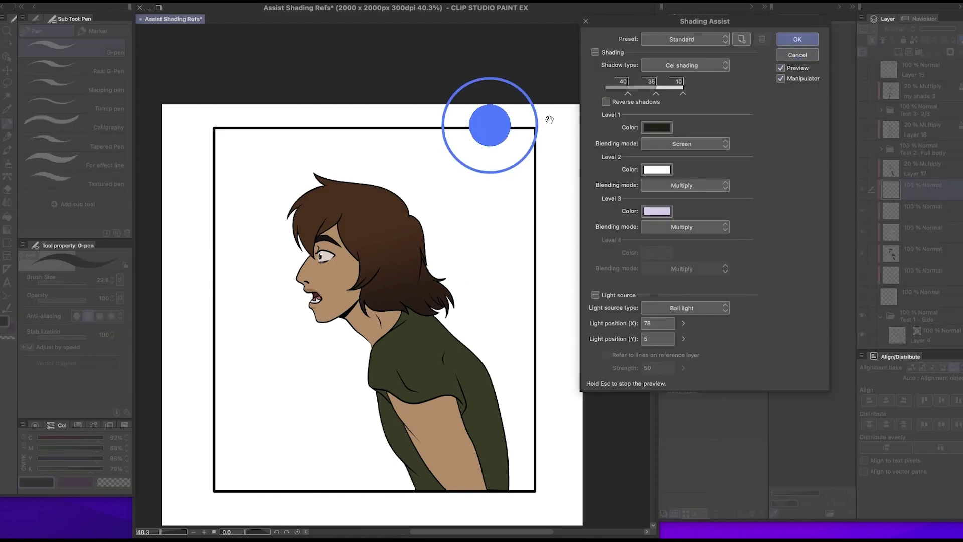
{"action": "left_click", "coordinate": [798, 55]}
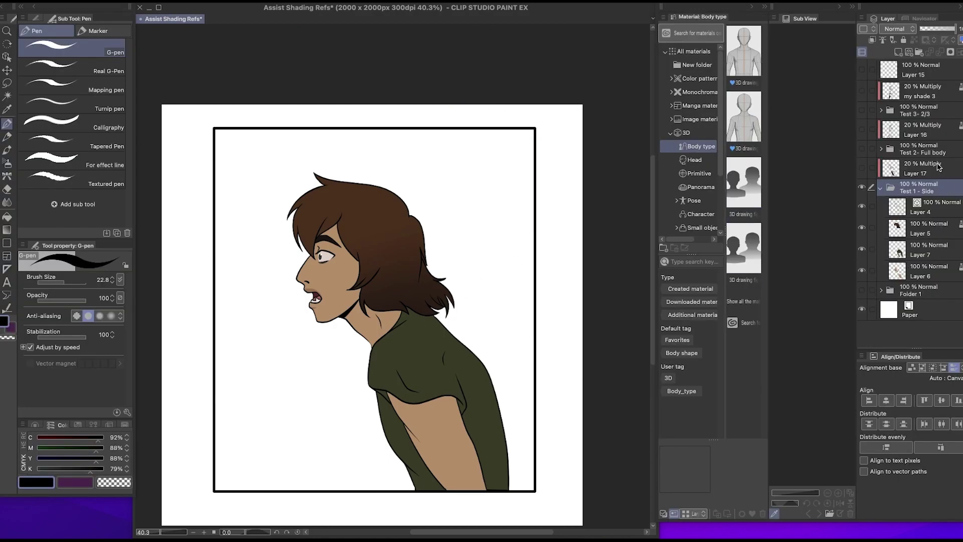
Move Layer 17 below Layer 6 inside Test 1 - Side, then run Shading Assist on the folder.
{"action": "left_click", "coordinate": [937, 167]}
{"action": "left_click_drag", "start_coordinate": [923, 167], "coordinate": [926, 271]}
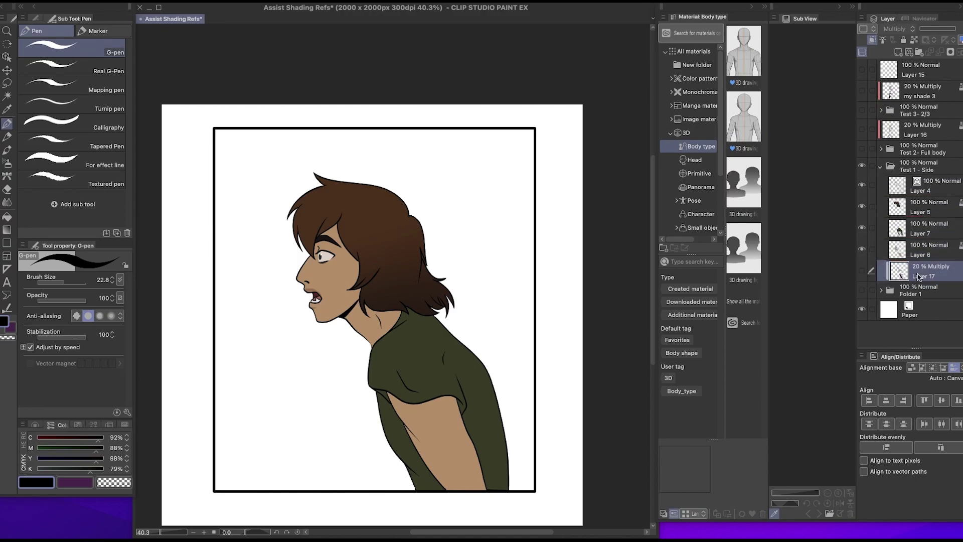
{"action": "left_click", "coordinate": [927, 170]}
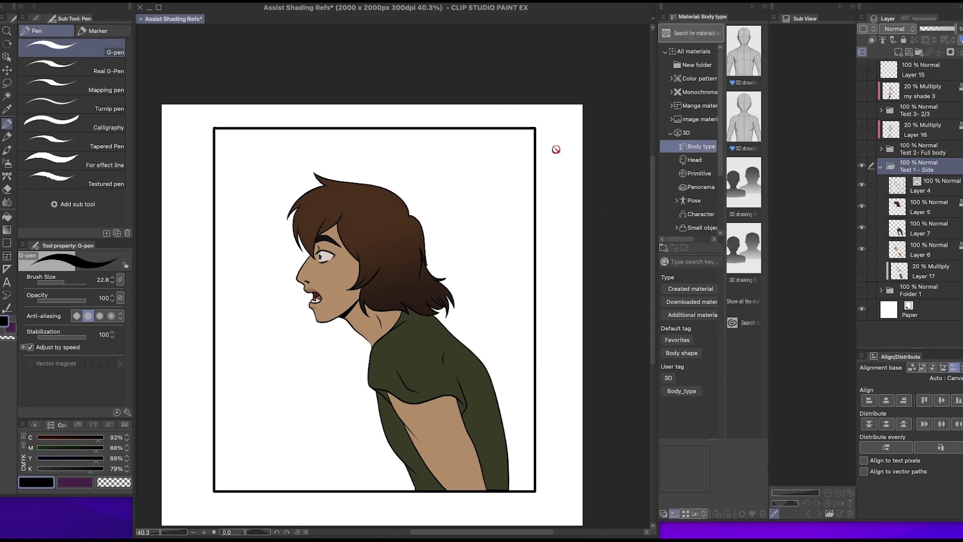
{"action": "left_click", "coordinate": [129, 3]}
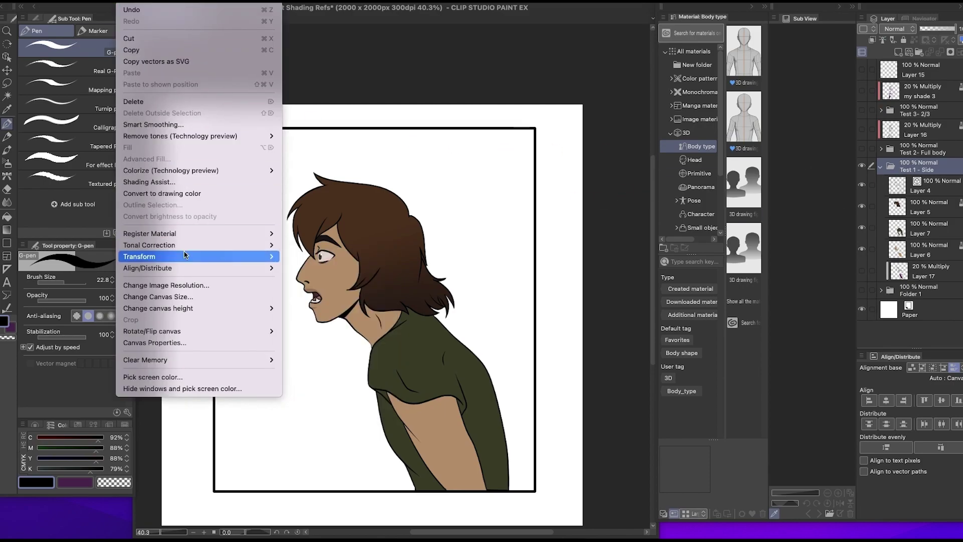
{"action": "left_click", "coordinate": [160, 181]}
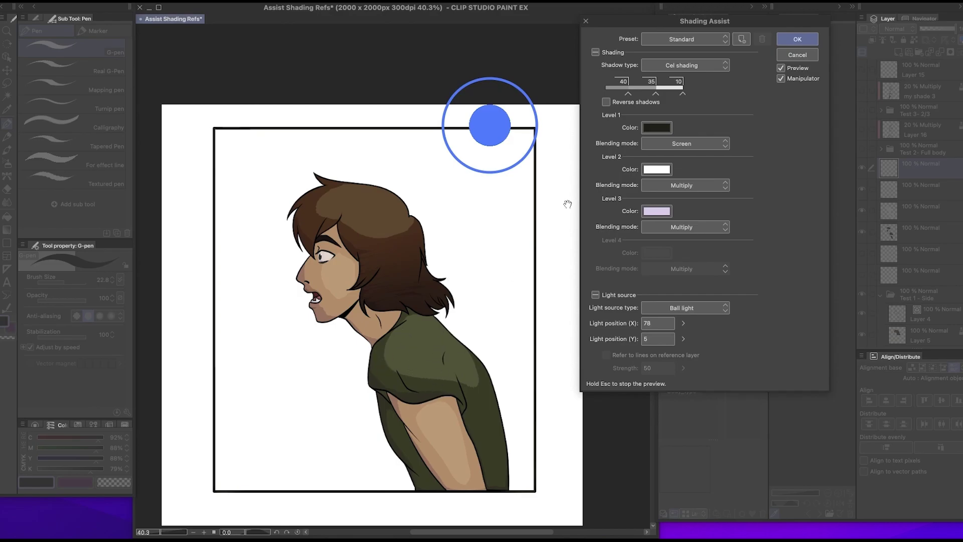
Browse the shading presets keeping Standard, and collapse then re-expand the shading and light sections.
{"action": "left_click", "coordinate": [691, 41]}
{"action": "left_click", "coordinate": [701, 40]}
{"action": "left_click", "coordinate": [702, 39]}
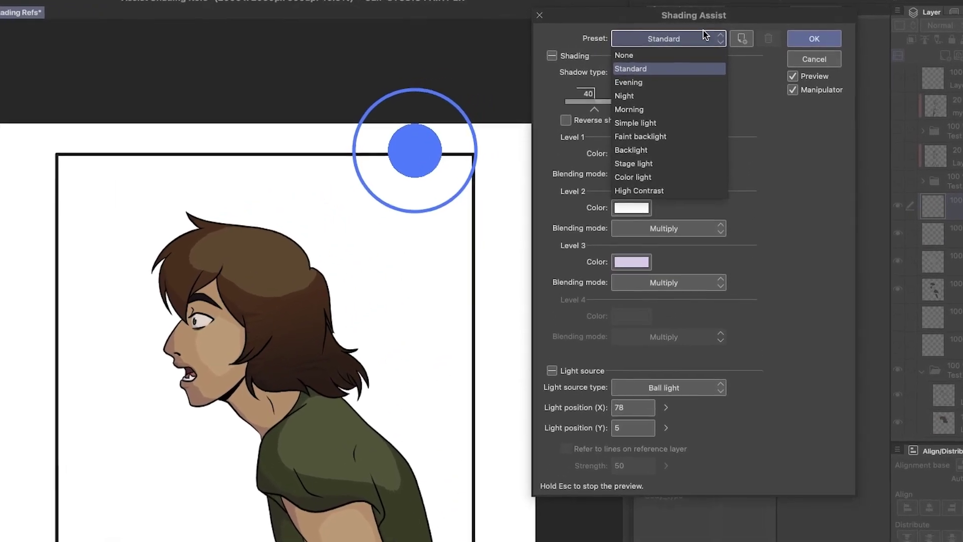
{"action": "left_click", "coordinate": [675, 66]}
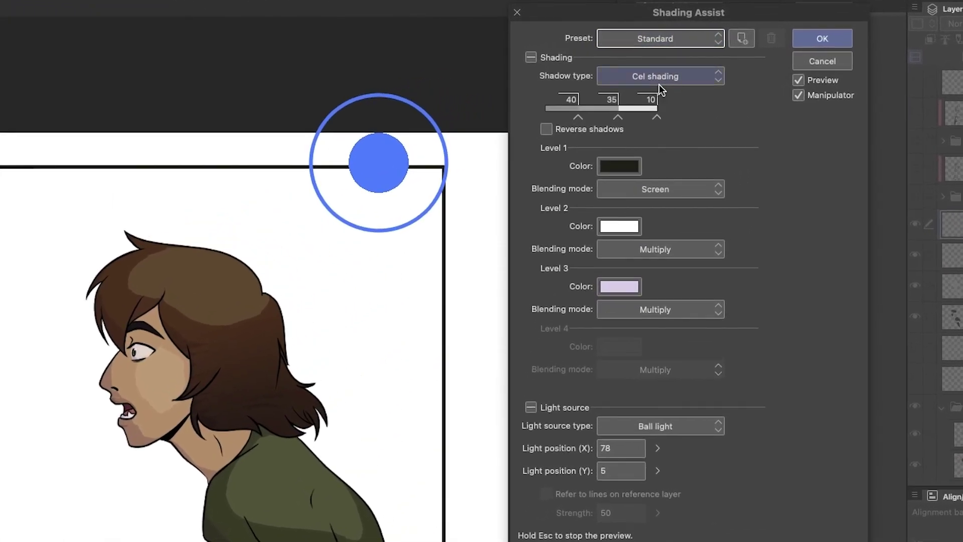
{"action": "left_click", "coordinate": [531, 58]}
{"action": "left_click", "coordinate": [530, 114]}
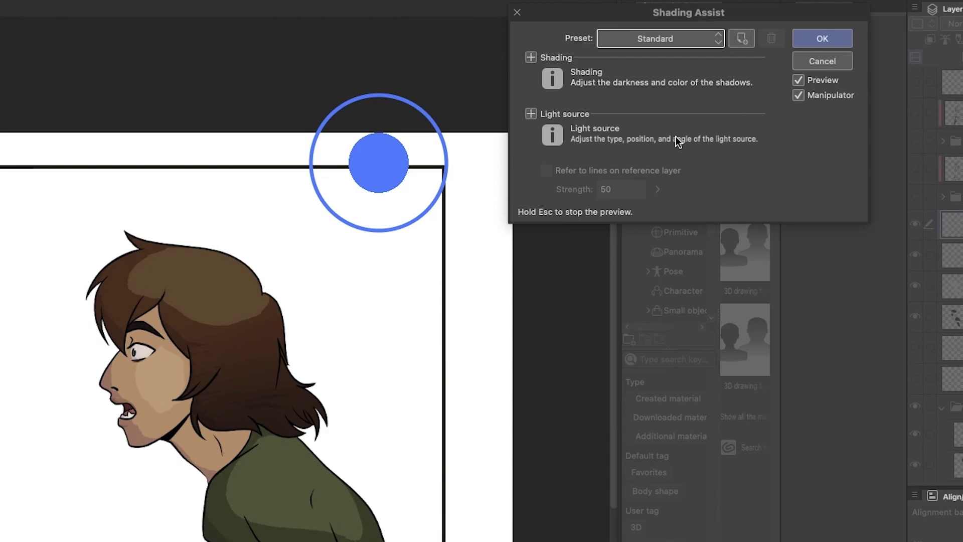
{"action": "left_click", "coordinate": [531, 58]}
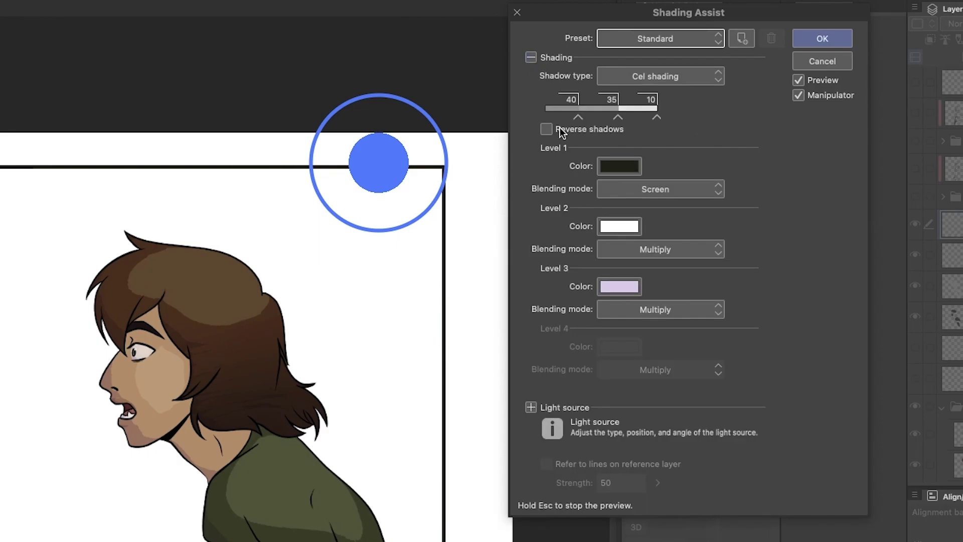
{"action": "left_click", "coordinate": [532, 407]}
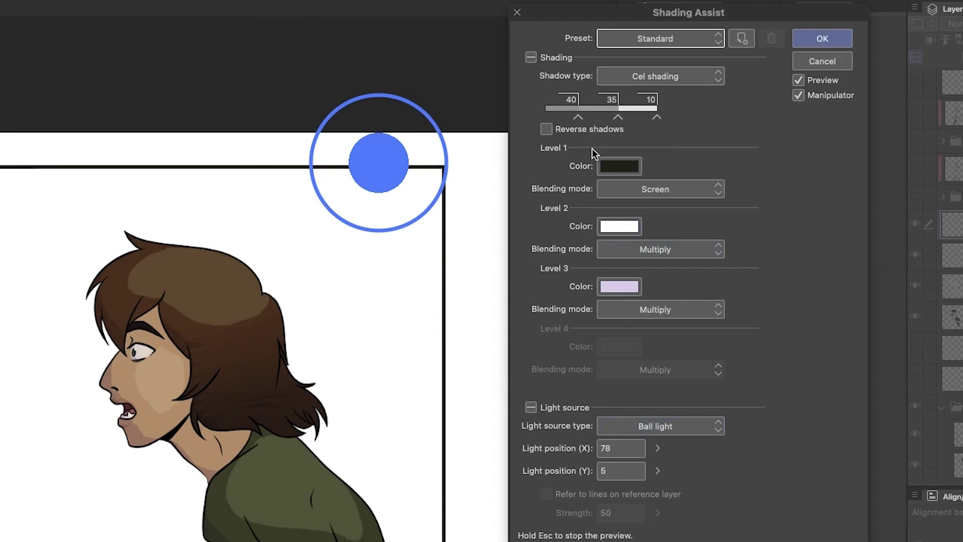
Set the shadow thresholds to 40, 35 and 4, adding a fourth shadow level.
{"action": "left_click_drag", "start_coordinate": [578, 120], "coordinate": [590, 121]}
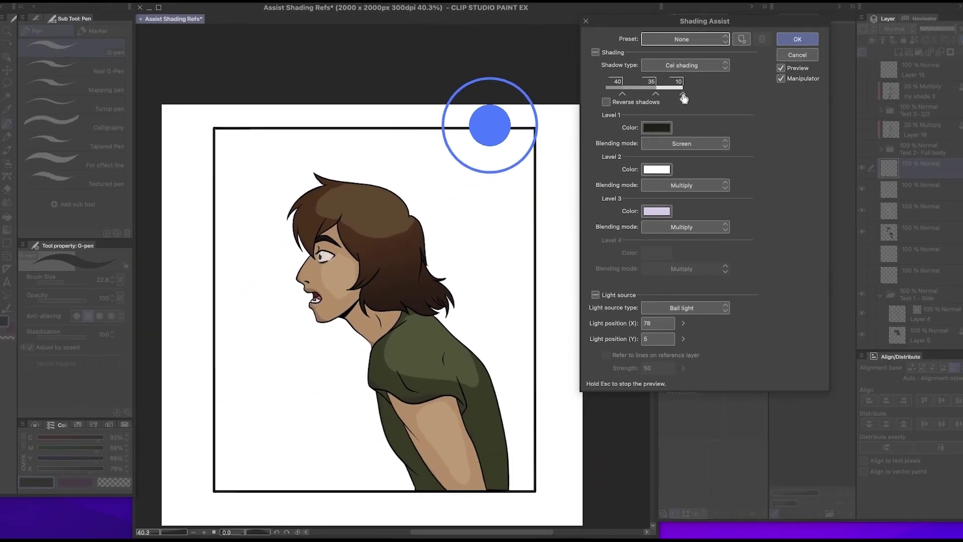
{"action": "left_click_drag", "start_coordinate": [684, 99], "coordinate": [678, 99]}
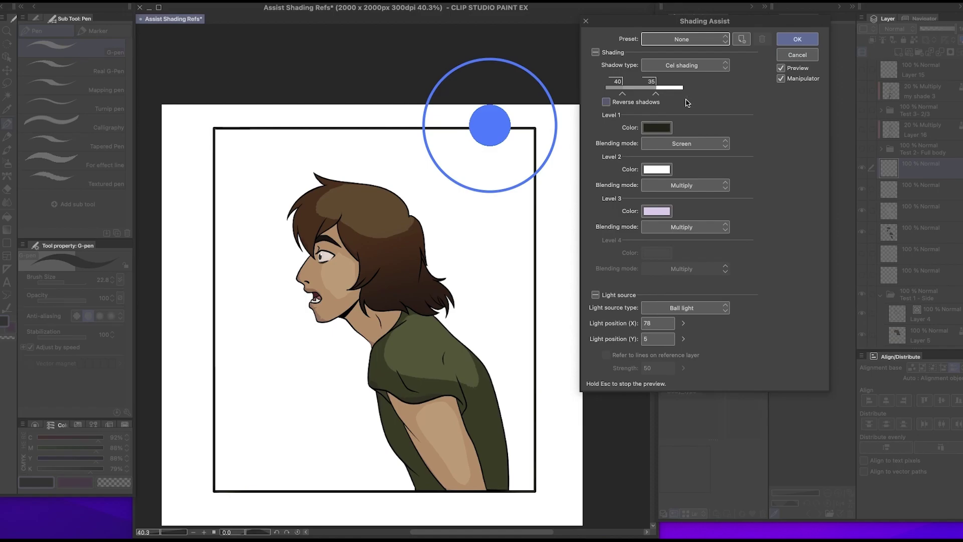
{"action": "left_click", "coordinate": [683, 93]}
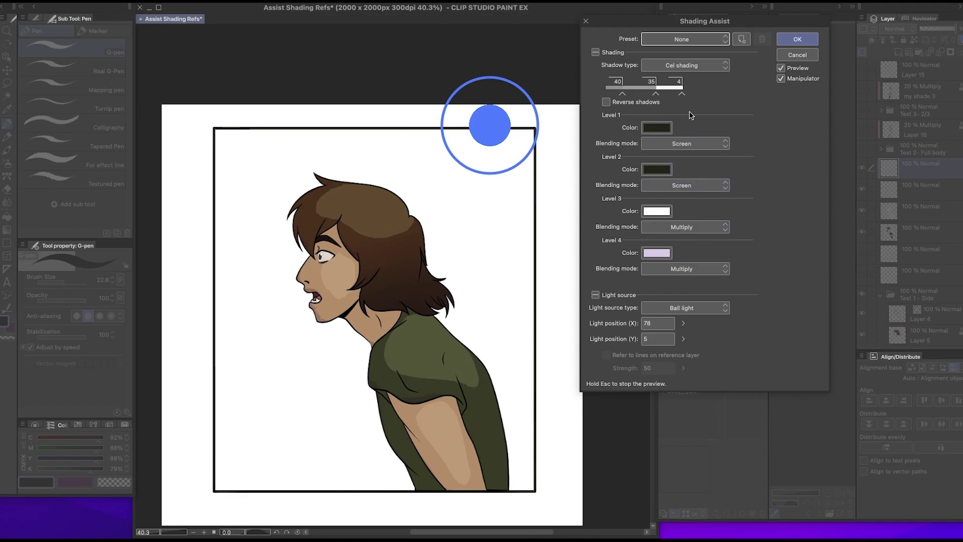
{"action": "left_click", "coordinate": [700, 44]}
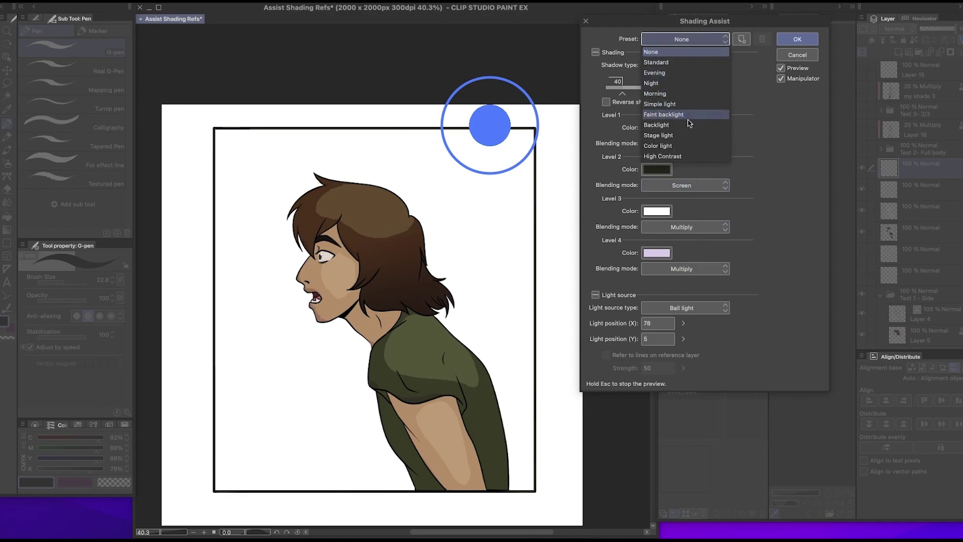
Apply the Night preset, move the light to X 74, Y 3, and zoom in on the chin.
{"action": "left_click", "coordinate": [695, 82]}
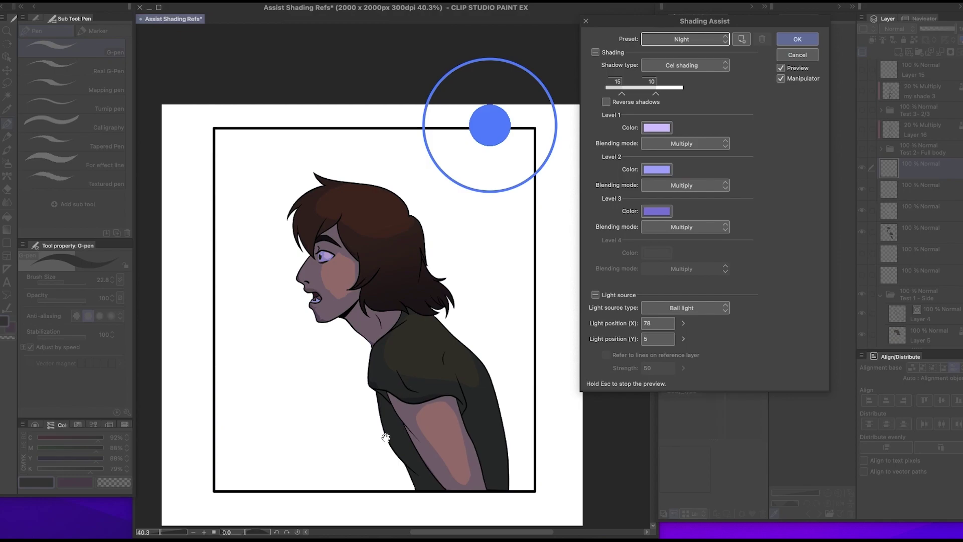
{"action": "left_click_drag", "start_coordinate": [487, 132], "coordinate": [466, 116]}
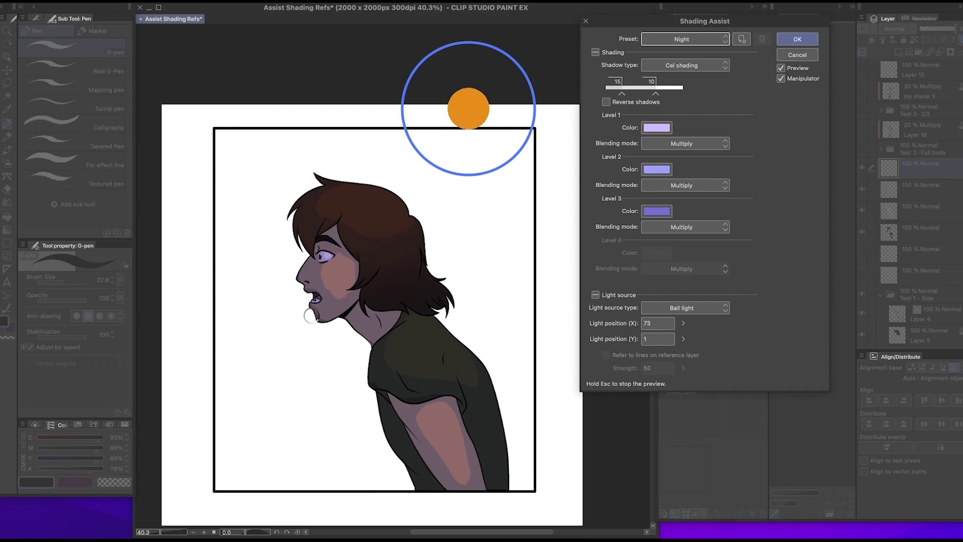
{"action": "scroll", "coordinate": [313, 318], "scroll_direction": "up", "scroll_amount": 5}
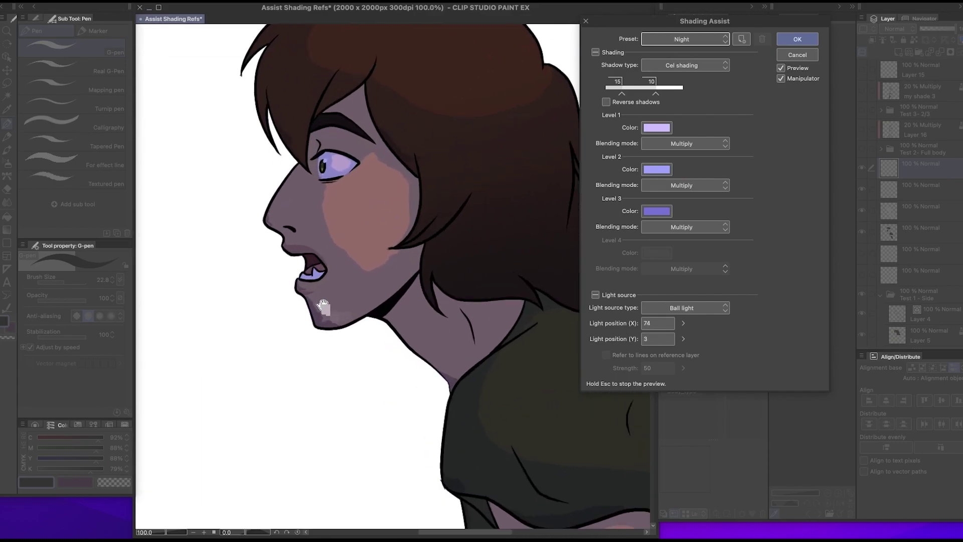
{"action": "scroll", "coordinate": [319, 346], "scroll_direction": "up", "scroll_amount": 2}
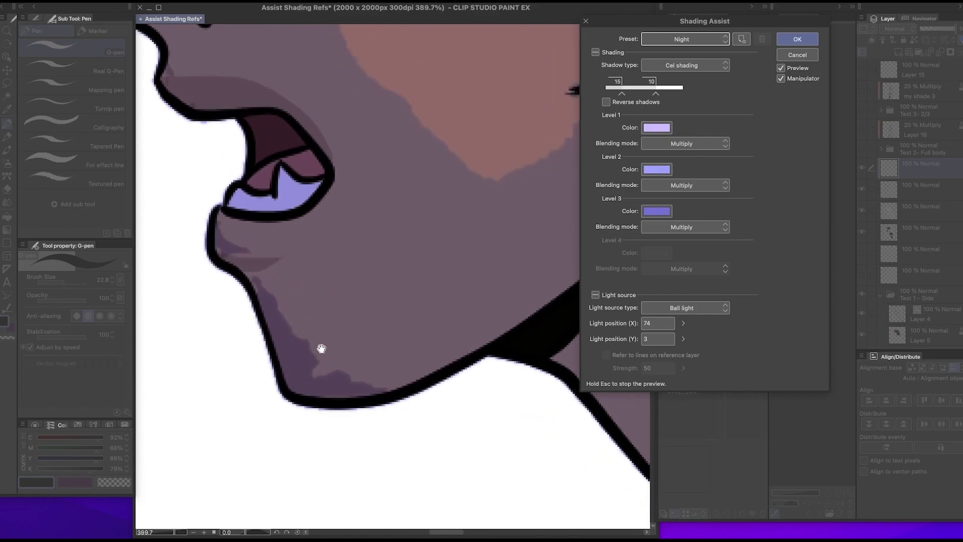
{"action": "scroll", "coordinate": [374, 387], "scroll_direction": "down", "scroll_amount": 7}
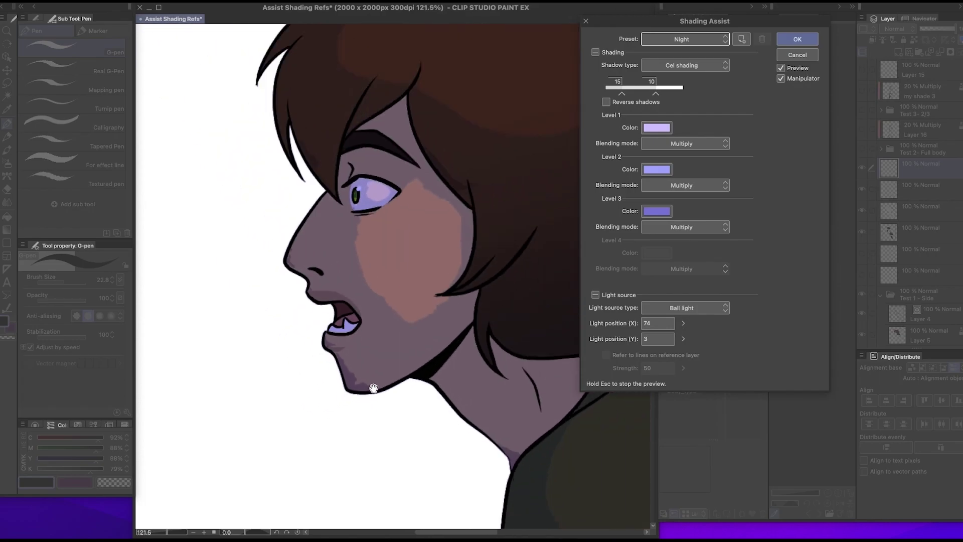
{"action": "scroll", "coordinate": [552, 251], "scroll_direction": "up", "scroll_amount": 1}
{"action": "left_click", "coordinate": [698, 65]}
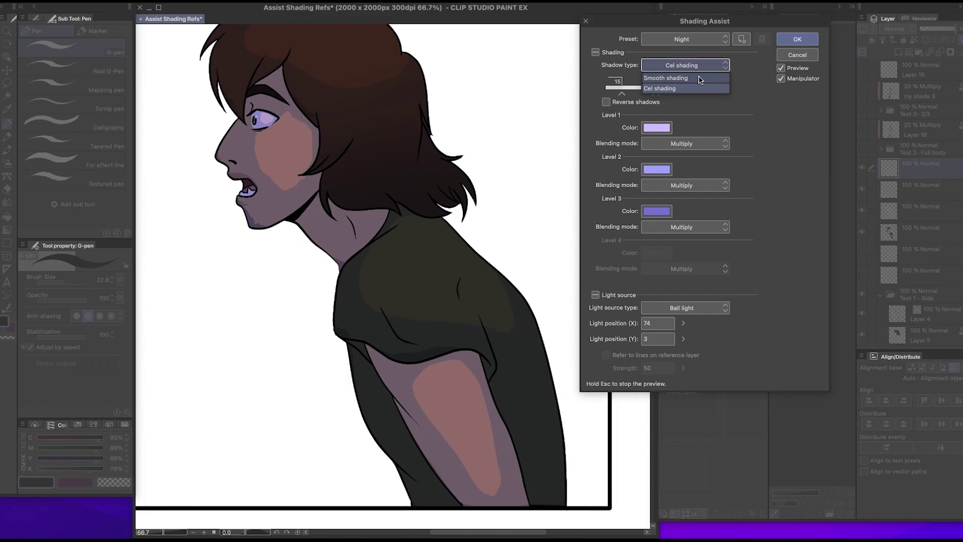
Preview Smooth shading up close, then cancel Shading Assist so no shading is applied.
{"action": "left_click", "coordinate": [700, 78]}
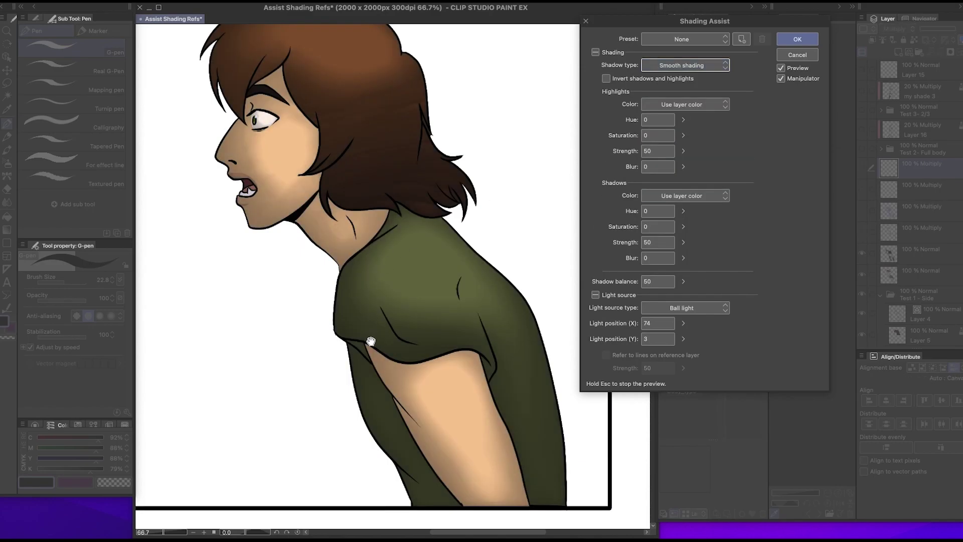
{"action": "scroll", "coordinate": [384, 190], "scroll_direction": "up", "scroll_amount": 1}
{"action": "scroll", "coordinate": [377, 246], "scroll_direction": "up", "scroll_amount": 2}
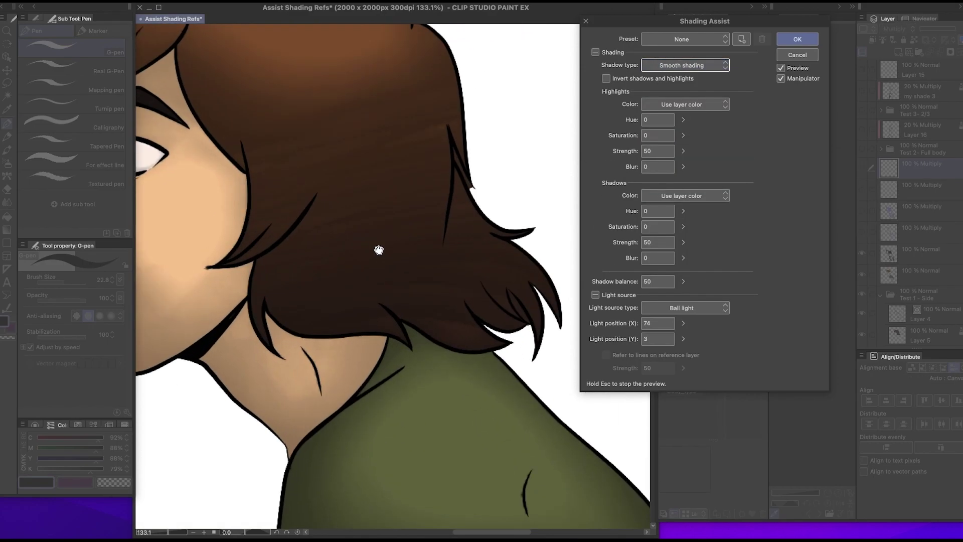
{"action": "scroll", "coordinate": [426, 201], "scroll_direction": "up", "scroll_amount": 2}
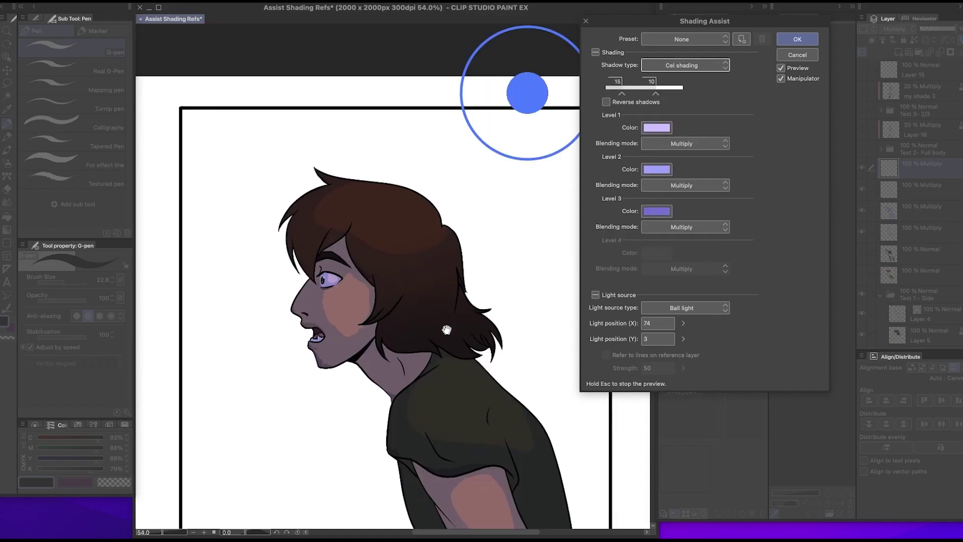
{"action": "scroll", "coordinate": [445, 334], "scroll_direction": "up", "scroll_amount": 3}
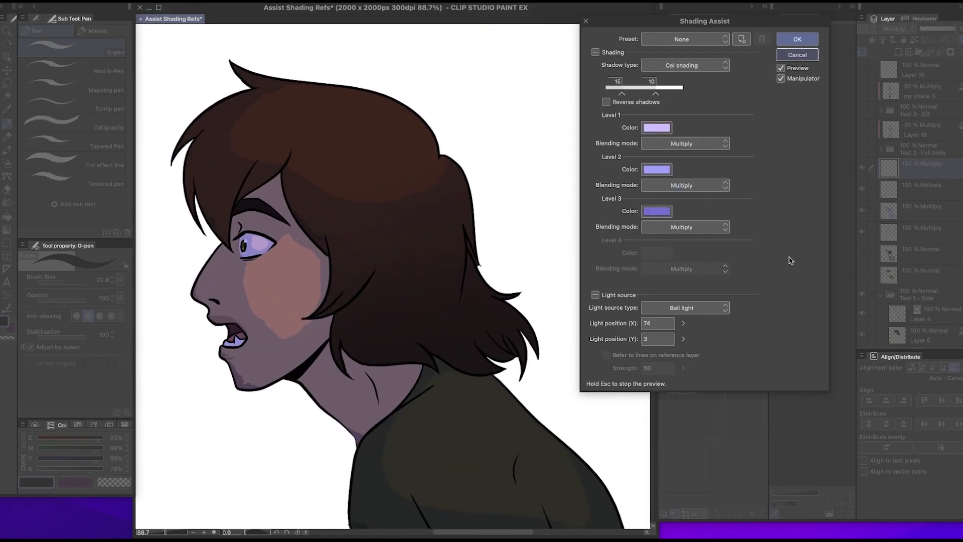
{"action": "key", "text": "Escape"}
On Layer 5, eyedrop the hair's dark brown and raise the G-pen size to 853.2.
{"action": "left_click", "coordinate": [934, 209]}
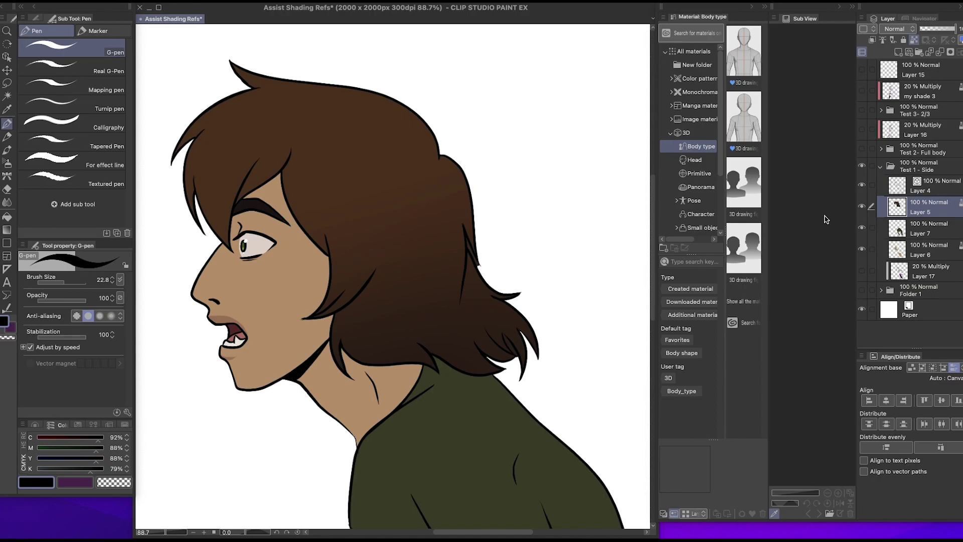
{"action": "left_click", "coordinate": [271, 98], "text": "alt"}
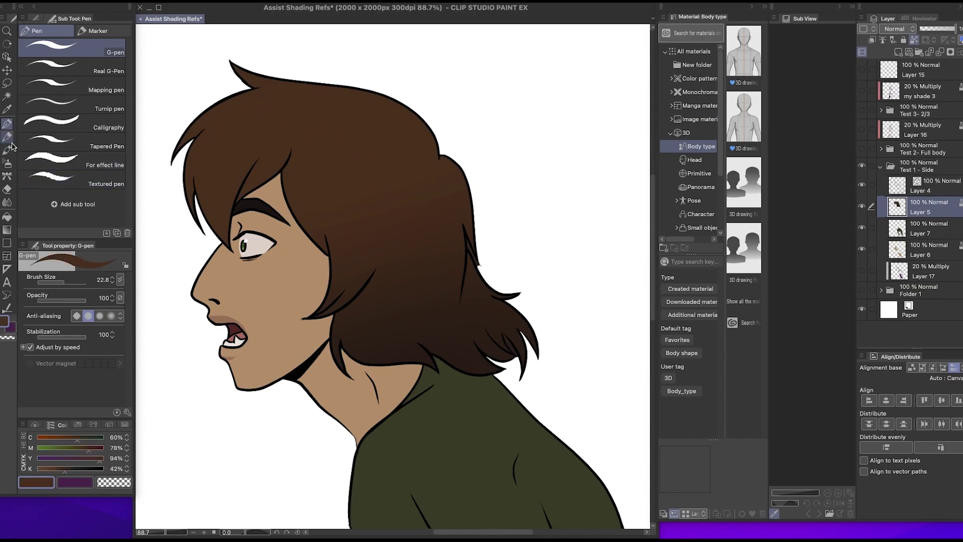
{"action": "left_click", "coordinate": [84, 281]}
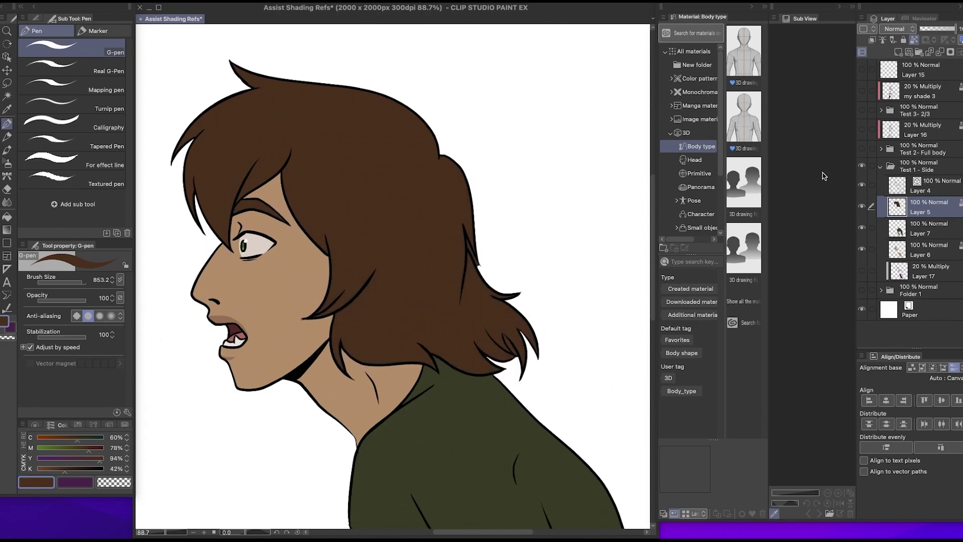
Select the Test 1 - Side folder and start Shading Assist from the Edit menu.
{"action": "left_click", "coordinate": [944, 172]}
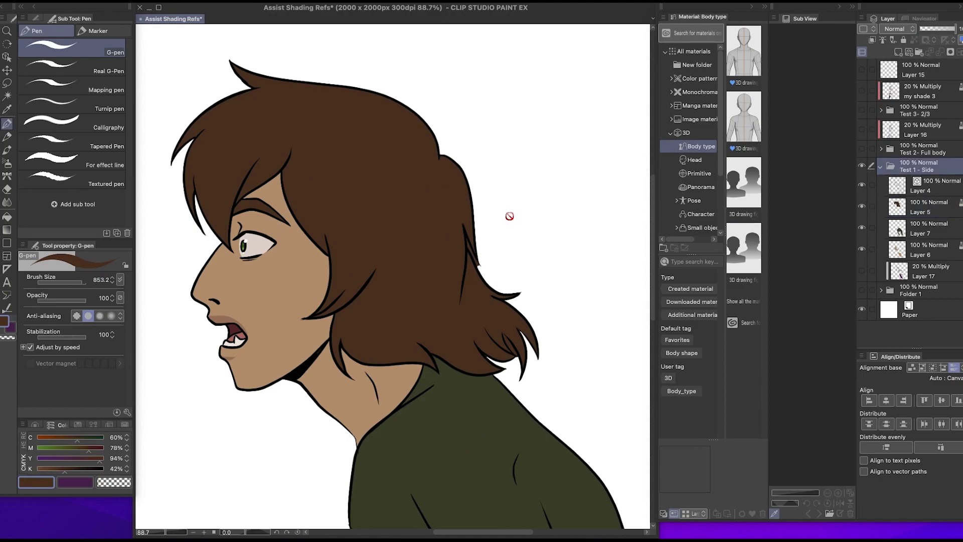
{"action": "left_click", "coordinate": [108, 1]}
{"action": "mouse_move", "coordinate": [179, 127]}
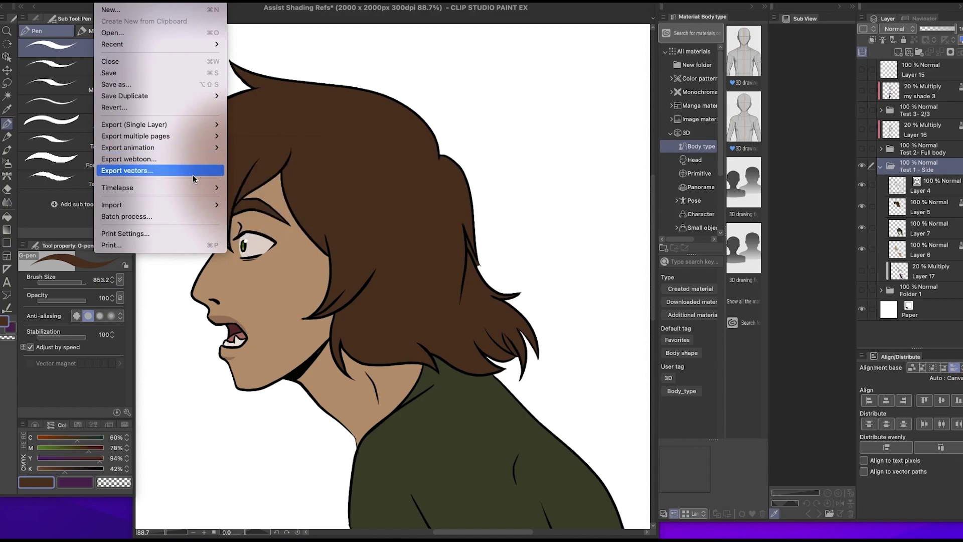
{"action": "mouse_move", "coordinate": [130, 1]}
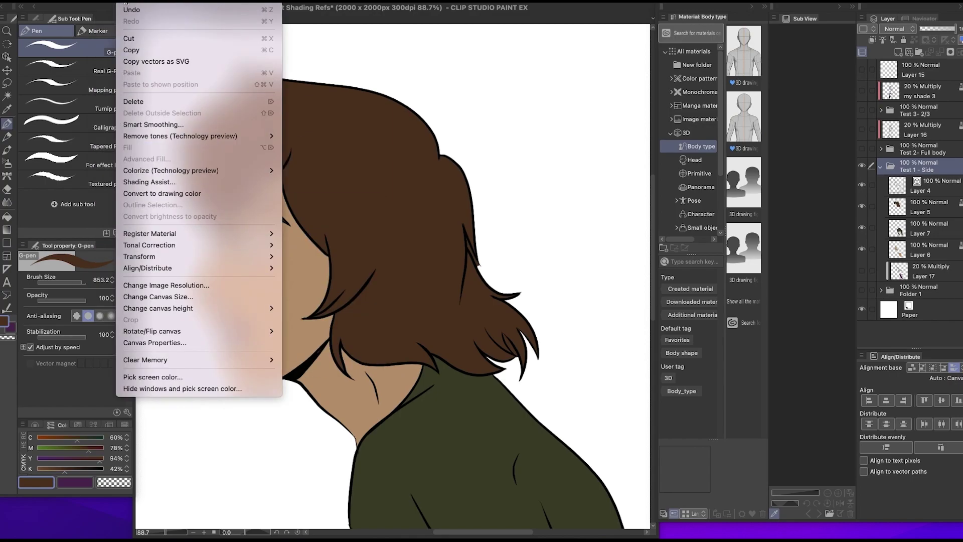
{"action": "mouse_move", "coordinate": [199, 256]}
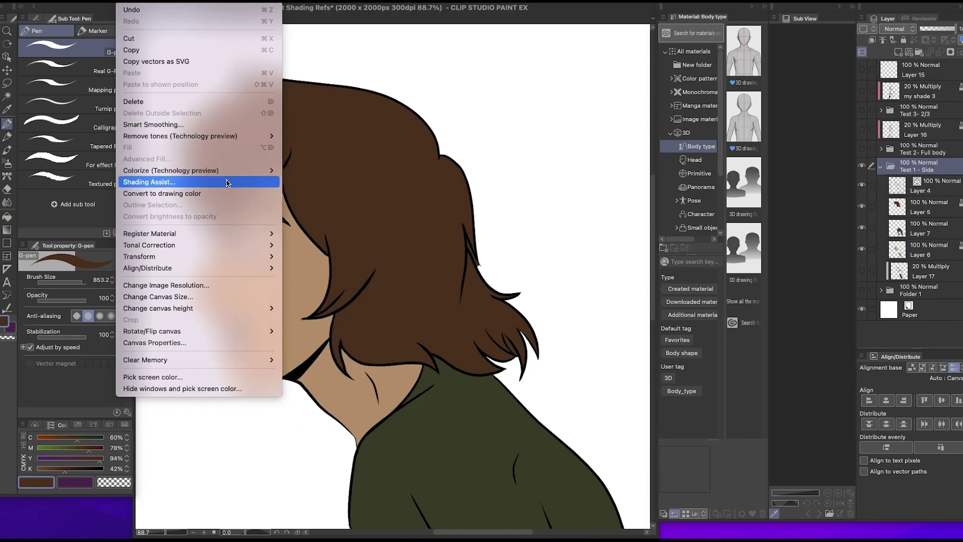
{"action": "left_click", "coordinate": [281, 227]}
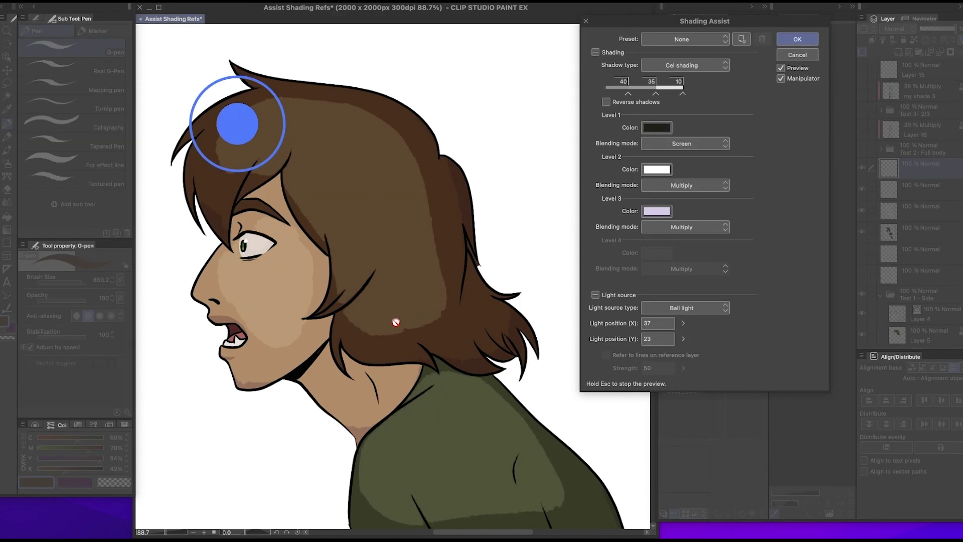
Move the light to the upper right, choose the Night preset, and apply the shading.
{"action": "mouse_move", "coordinate": [243, 132]}
{"action": "left_mouse_down"}
{"action": "mouse_move", "coordinate": [253, 120]}
{"action": "mouse_move", "coordinate": [530, 67]}
{"action": "left_mouse_up"}
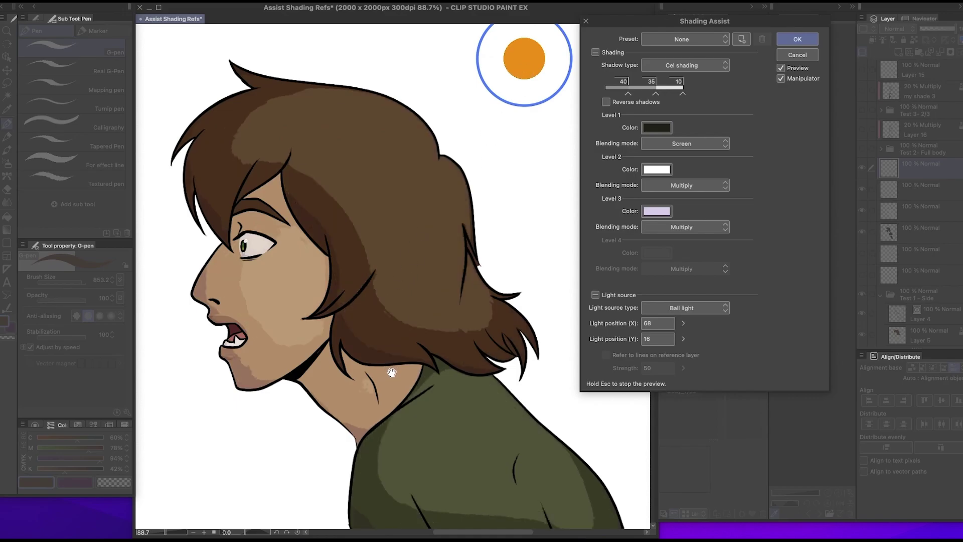
{"action": "key", "text": "ctrl+0"}
{"action": "left_click", "coordinate": [682, 39]}
{"action": "left_click", "coordinate": [667, 51]}
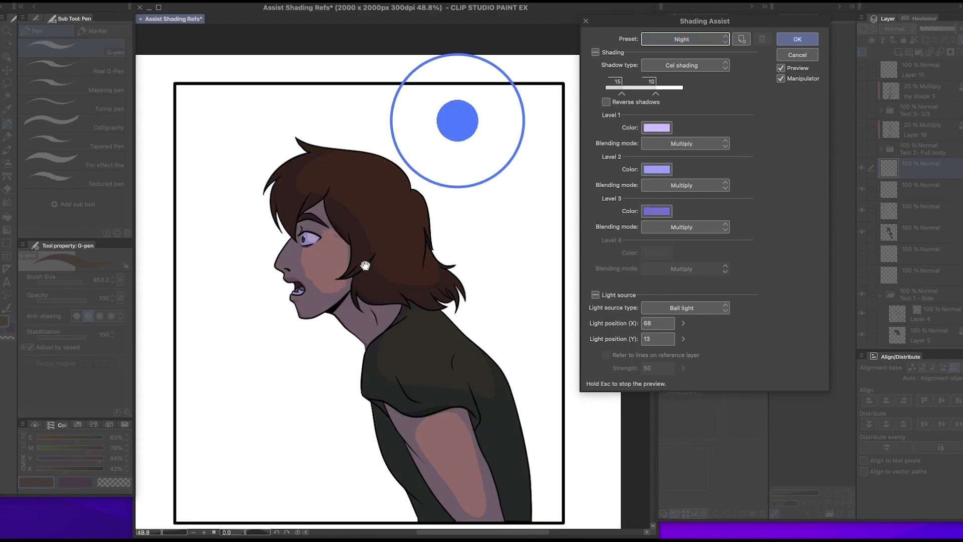
{"action": "scroll", "coordinate": [344, 276], "scroll_direction": "up", "scroll_amount": 4}
{"action": "key", "text": "ctrl+0"}
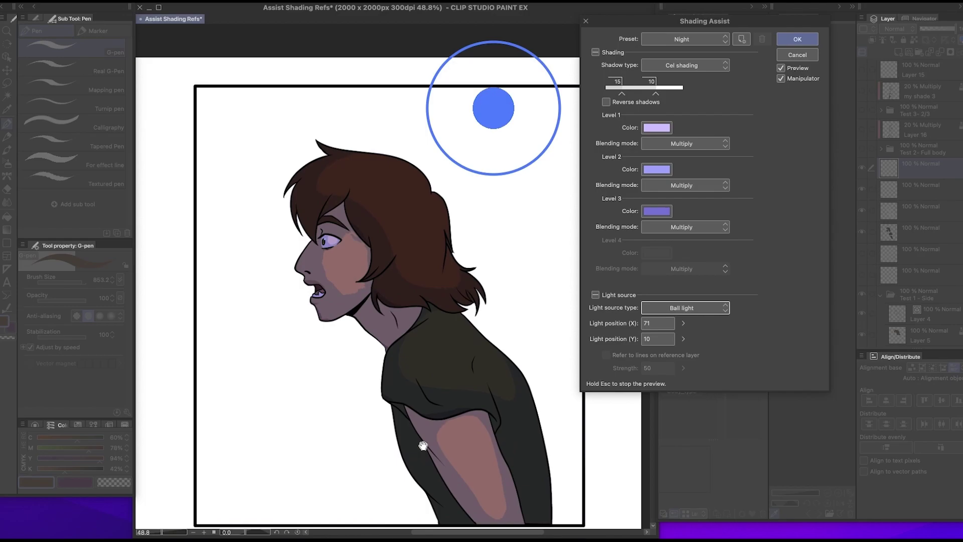
{"action": "key", "text": "Return"}
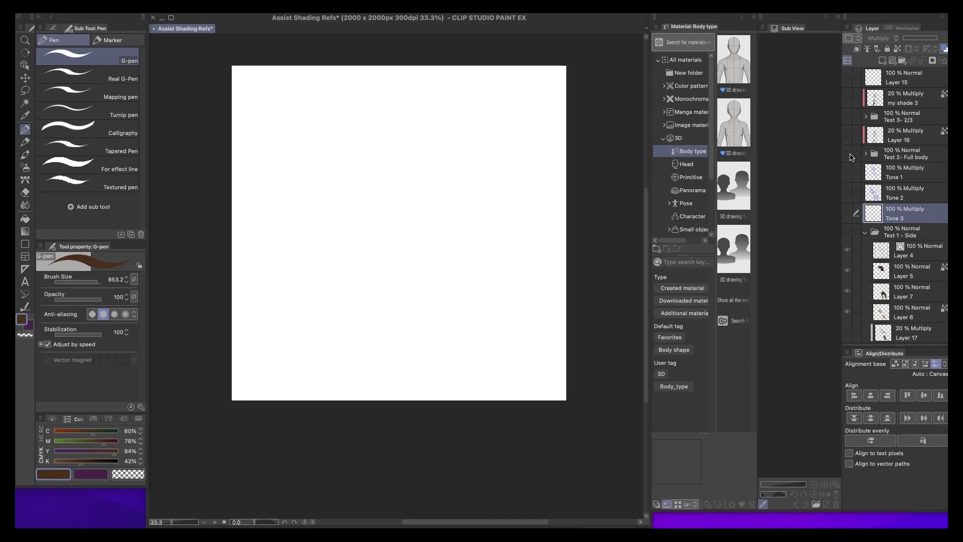
Show the Test 2 - Full body folder and move Layer 16 below Tone 3.
{"action": "left_click", "coordinate": [848, 154]}
{"action": "scroll", "coordinate": [448, 247], "scroll_direction": "up", "scroll_amount": 1}
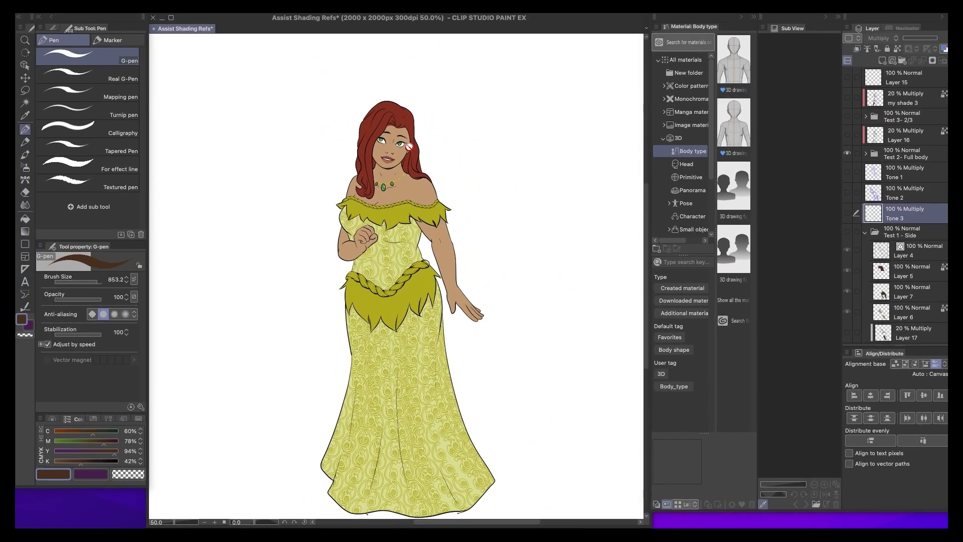
{"action": "scroll", "coordinate": [409, 147], "scroll_direction": "up", "scroll_amount": 5}
{"action": "left_click", "coordinate": [848, 137]}
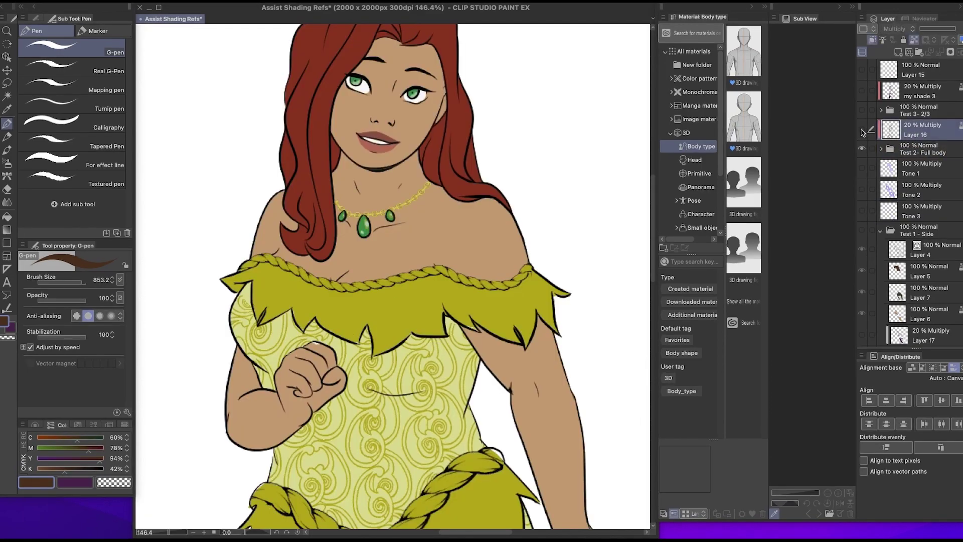
{"action": "left_click", "coordinate": [863, 130]}
{"action": "left_click", "coordinate": [862, 131]}
{"action": "left_click_drag", "start_coordinate": [929, 132], "coordinate": [919, 222]}
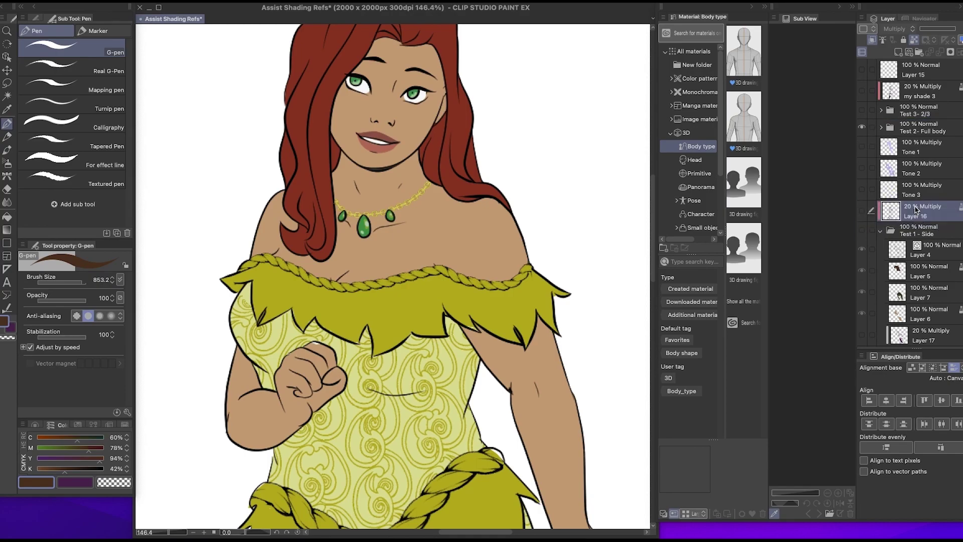
{"action": "left_click", "coordinate": [921, 132]}
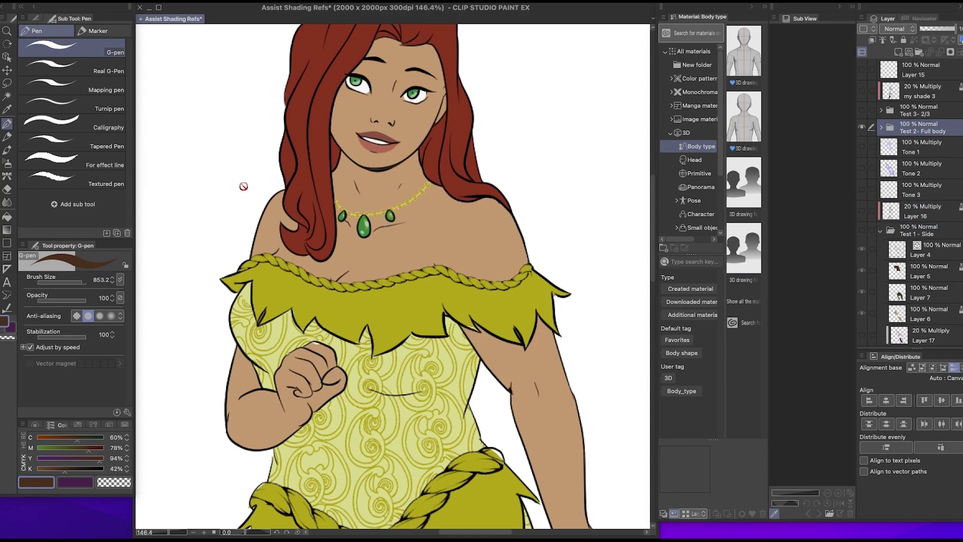
Reveal Layer 15's circle sketch and rename the layer 'sun'.
{"action": "scroll", "coordinate": [243, 186], "scroll_direction": "down", "scroll_amount": 5}
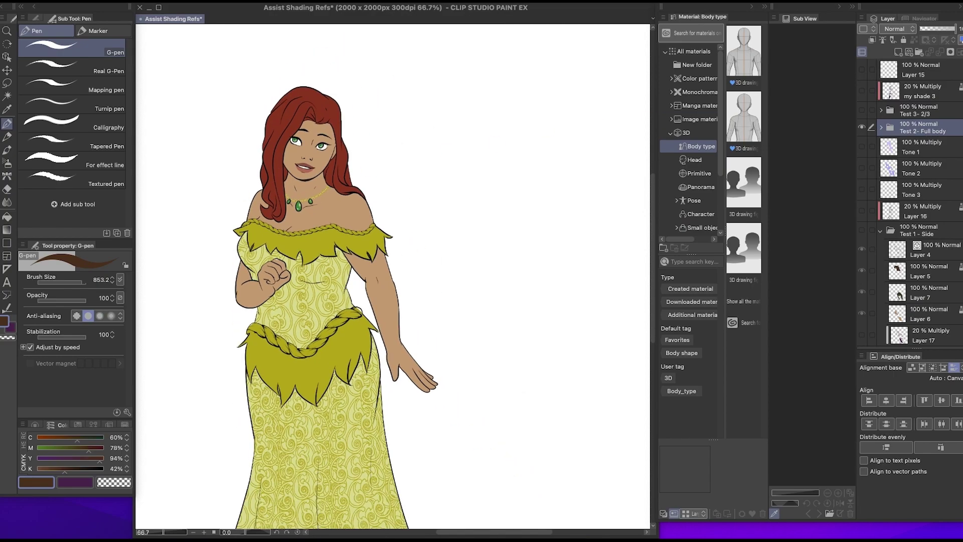
{"action": "left_click", "coordinate": [862, 70]}
{"action": "double_click", "coordinate": [915, 73]}
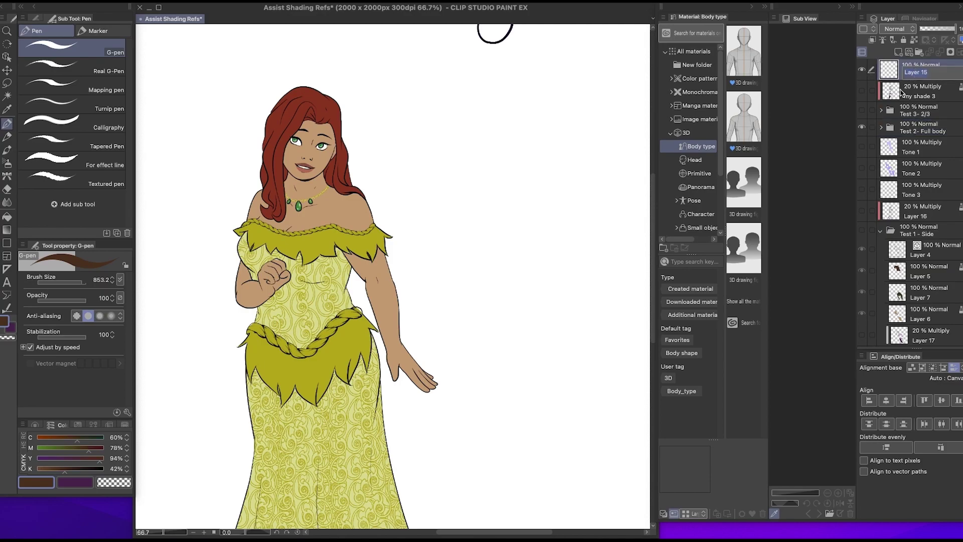
{"action": "type", "text": "sun"}
{"action": "key", "text": "Return"}
{"action": "scroll", "coordinate": [344, 355], "scroll_direction": "down", "scroll_amount": 5}
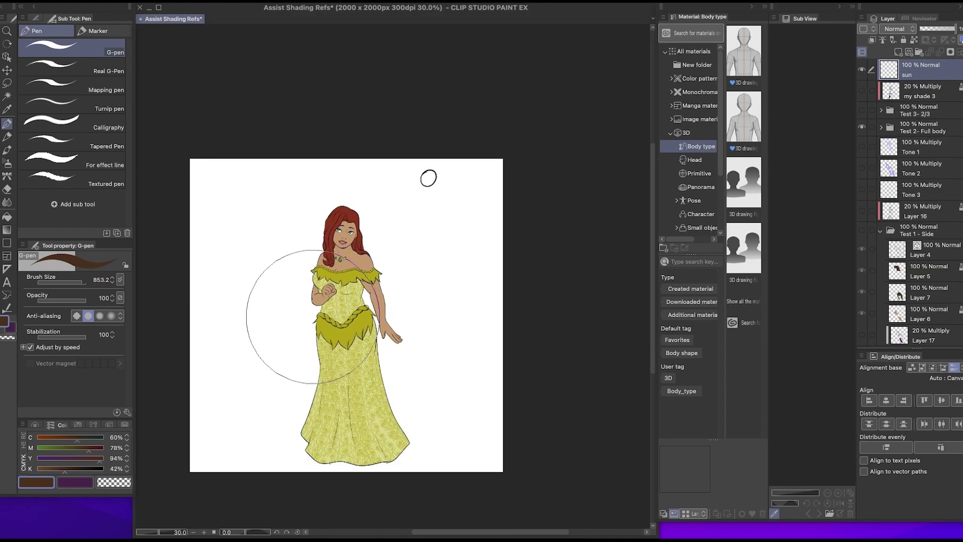
{"action": "scroll", "coordinate": [324, 313], "scroll_direction": "up", "scroll_amount": 4}
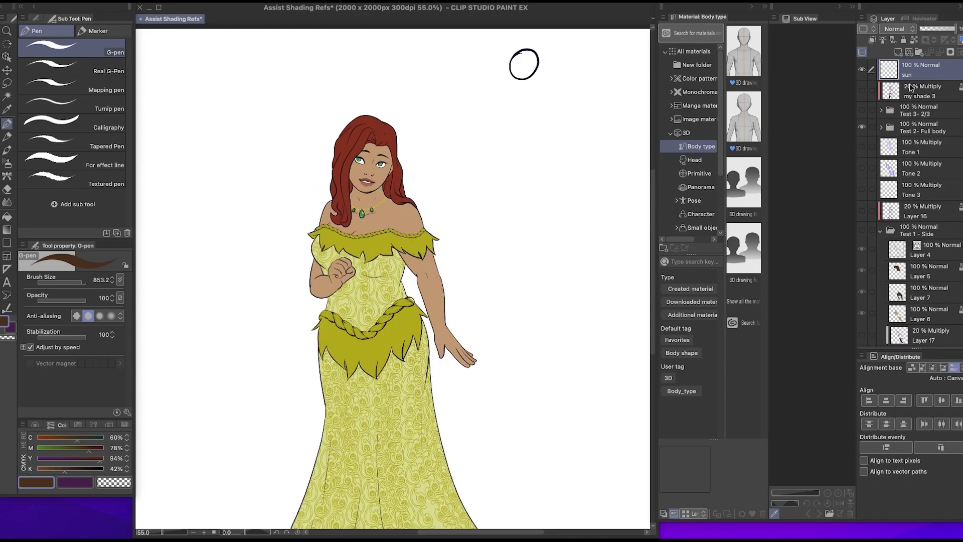
{"action": "left_click", "coordinate": [936, 133]}
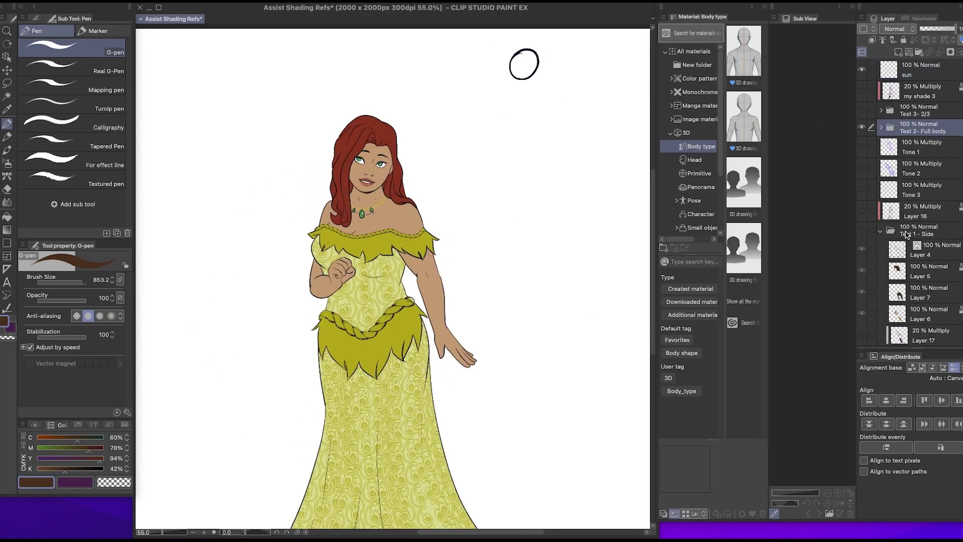
Start Shading Assist on the full-body woman and switch the preset from Night to Standard.
{"action": "left_click", "coordinate": [110, 6]}
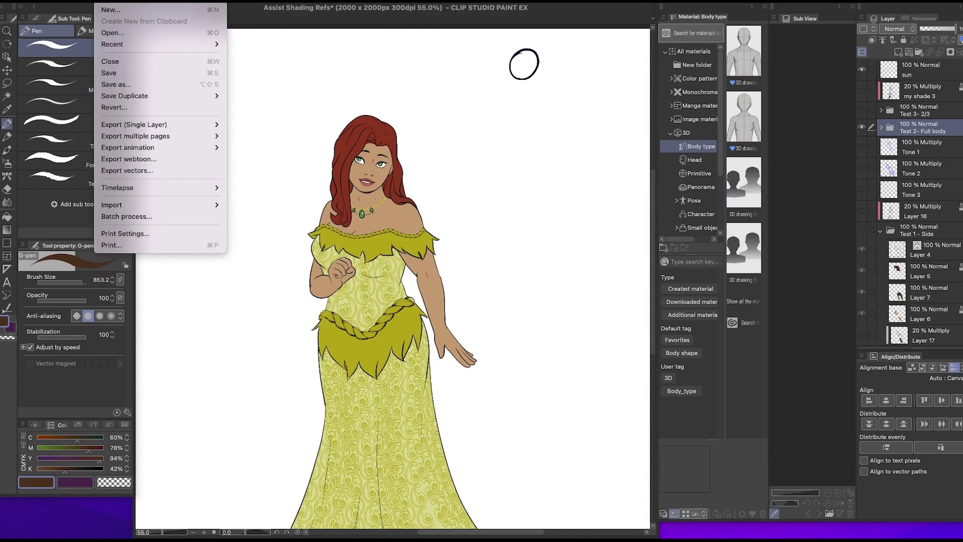
{"action": "mouse_move", "coordinate": [129, 3]}
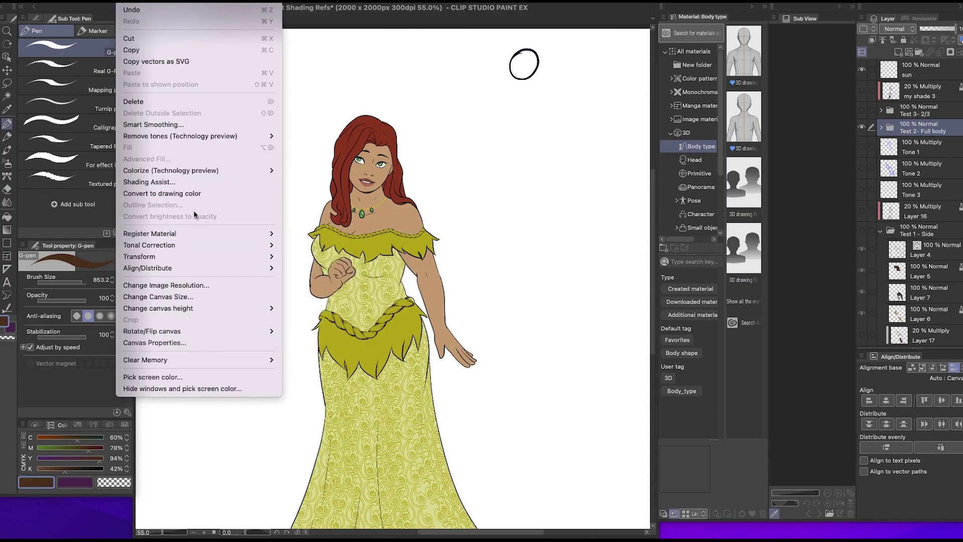
{"action": "left_click", "coordinate": [193, 182]}
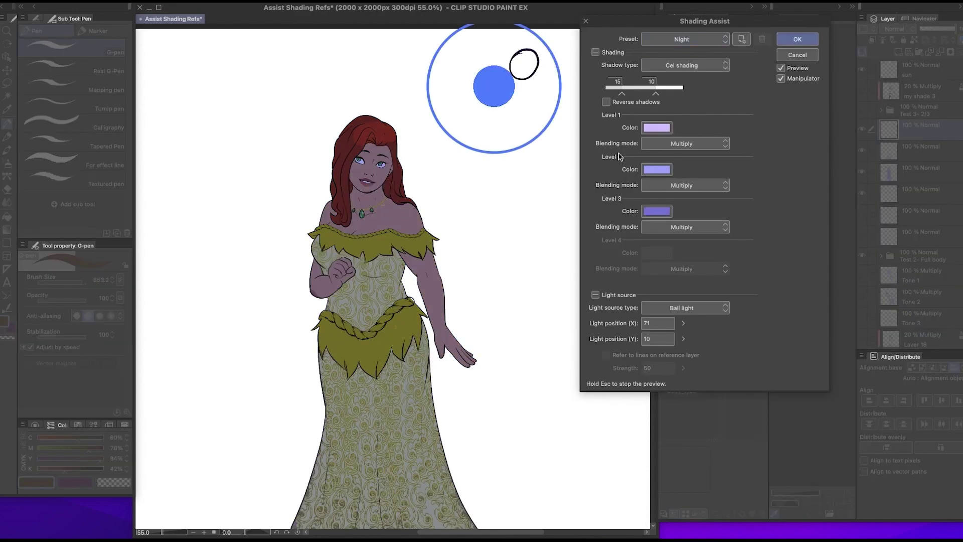
{"action": "left_click", "coordinate": [710, 40]}
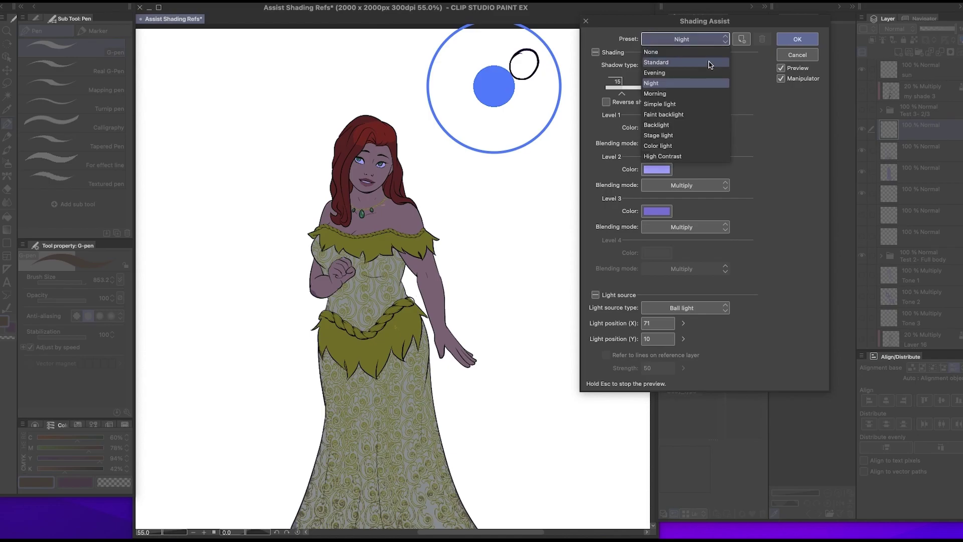
{"action": "left_click", "coordinate": [709, 64]}
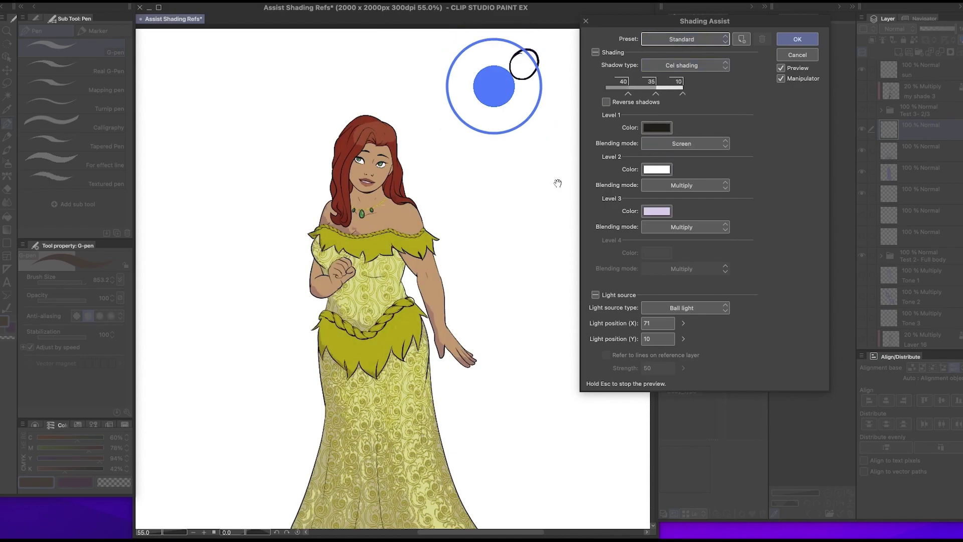
Inspect the shading preview up close, then change the shadow type to Smooth shading.
{"action": "scroll", "coordinate": [404, 299], "scroll_direction": "down", "scroll_amount": 2}
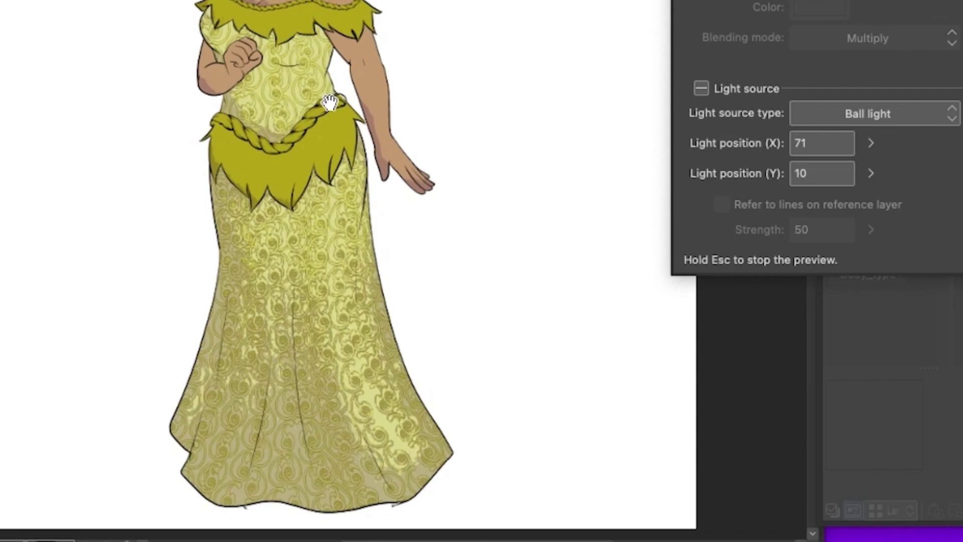
{"action": "scroll", "coordinate": [176, 370], "scroll_direction": "up", "scroll_amount": 3}
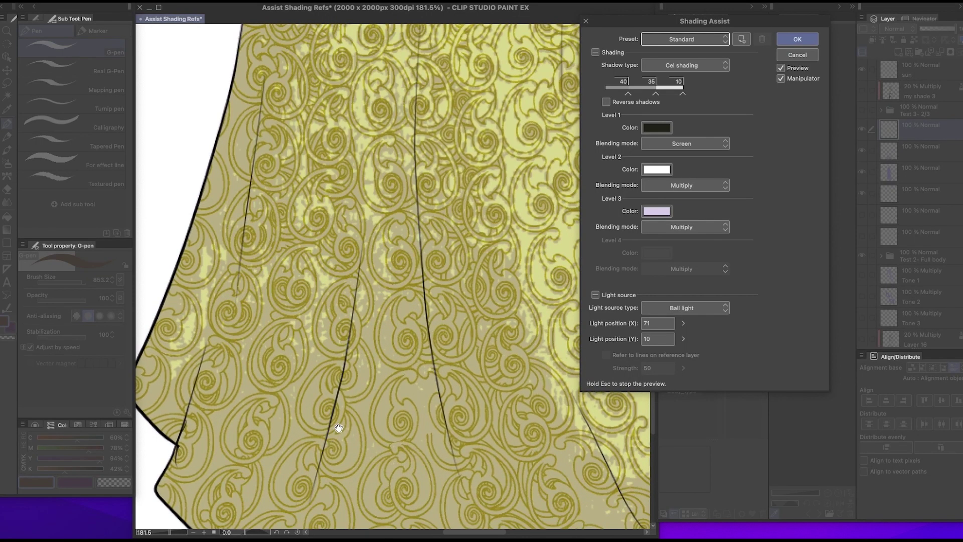
{"action": "scroll", "coordinate": [221, 320], "scroll_direction": "down", "scroll_amount": 2}
{"action": "scroll", "coordinate": [376, 301], "scroll_direction": "down", "scroll_amount": 5}
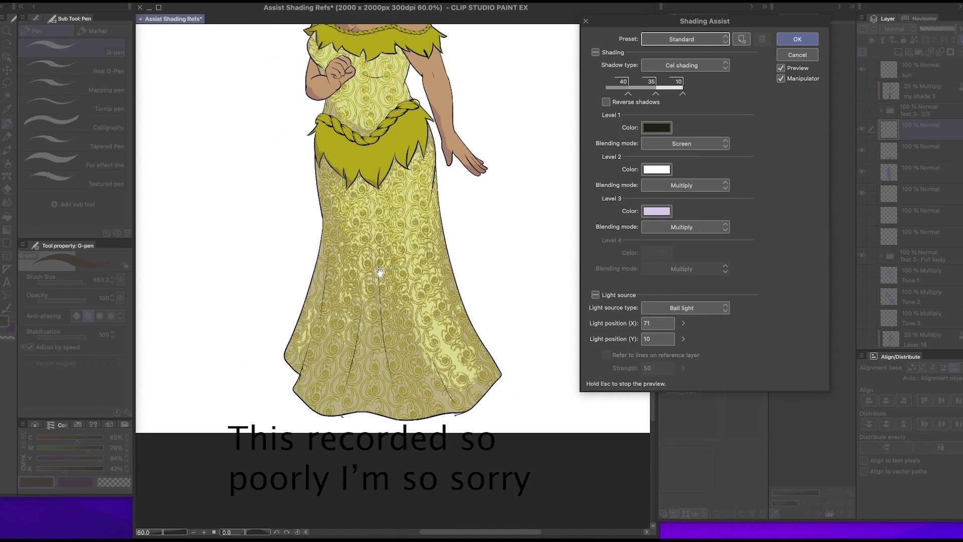
{"action": "scroll", "coordinate": [402, 106], "scroll_direction": "up", "scroll_amount": 4}
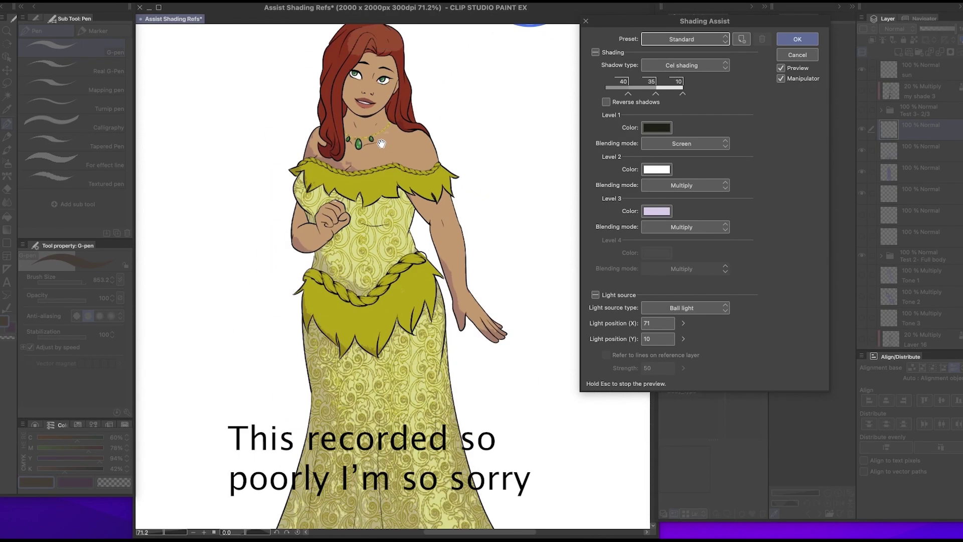
{"action": "scroll", "coordinate": [389, 59], "scroll_direction": "up", "scroll_amount": 3}
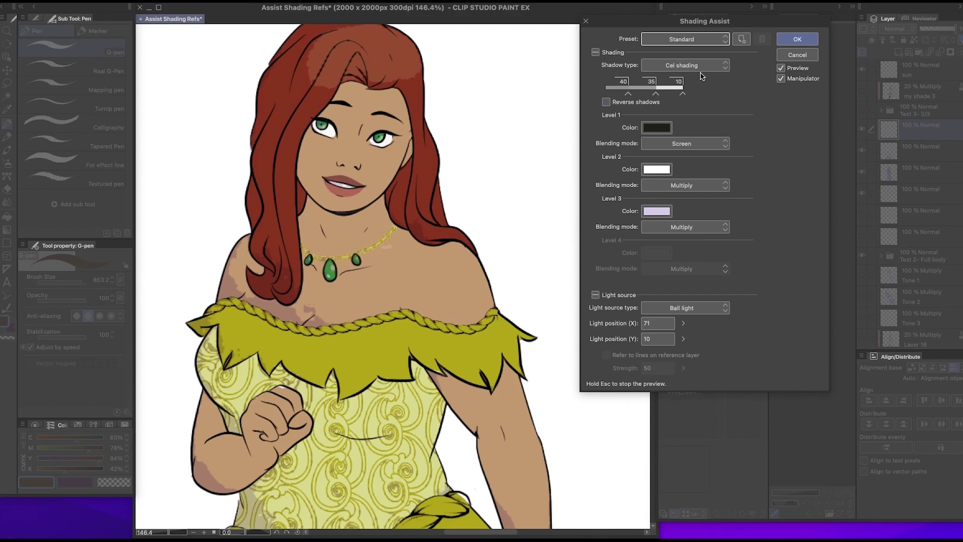
{"action": "left_click", "coordinate": [718, 65]}
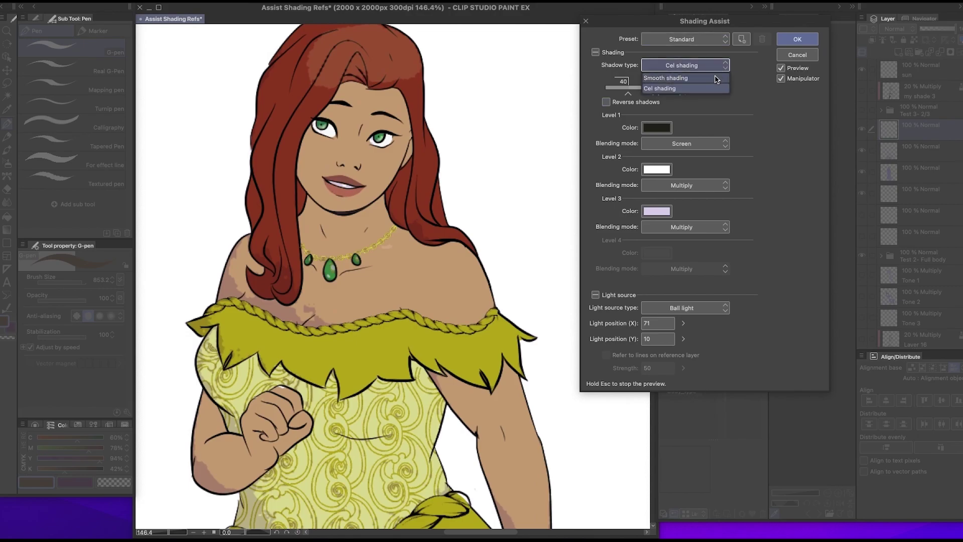
{"action": "left_click", "coordinate": [666, 77]}
{"action": "scroll", "coordinate": [390, 289], "scroll_direction": "down", "scroll_amount": 3}
{"action": "scroll", "coordinate": [390, 289], "scroll_direction": "down", "scroll_amount": 2}
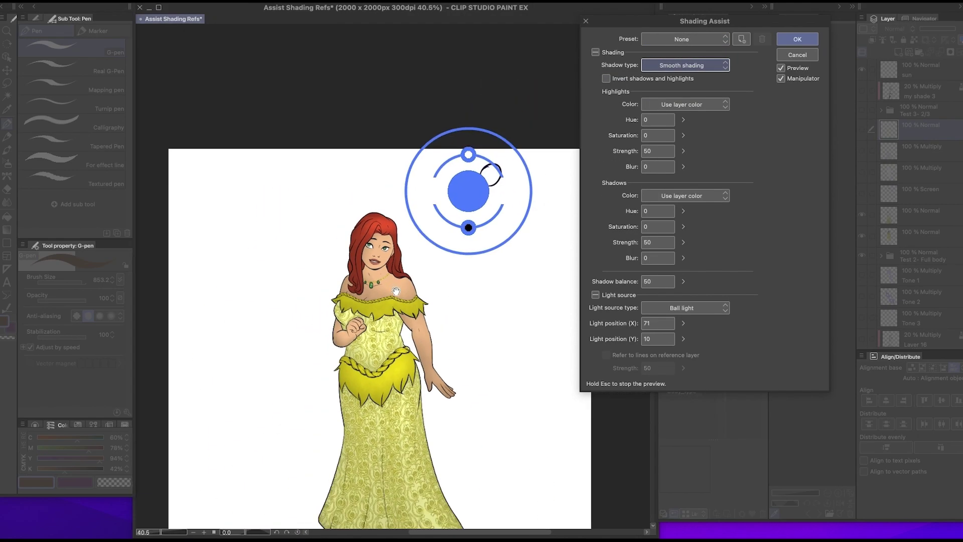
{"action": "scroll", "coordinate": [406, 474], "scroll_direction": "up", "scroll_amount": 2}
{"action": "scroll", "coordinate": [407, 474], "scroll_direction": "up", "scroll_amount": 2}
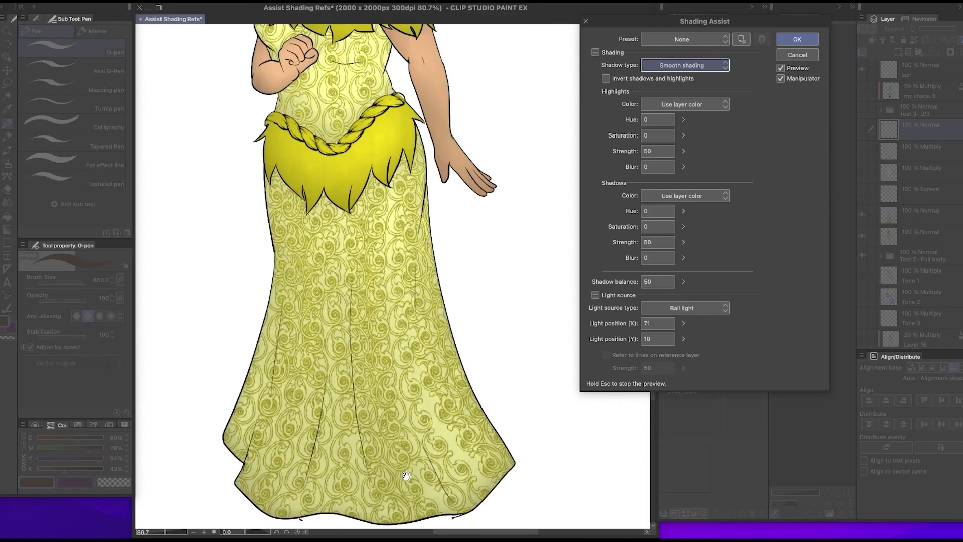
{"action": "scroll", "coordinate": [406, 474], "scroll_direction": "down", "scroll_amount": 3}
{"action": "scroll", "coordinate": [397, 503], "scroll_direction": "up", "scroll_amount": 4}
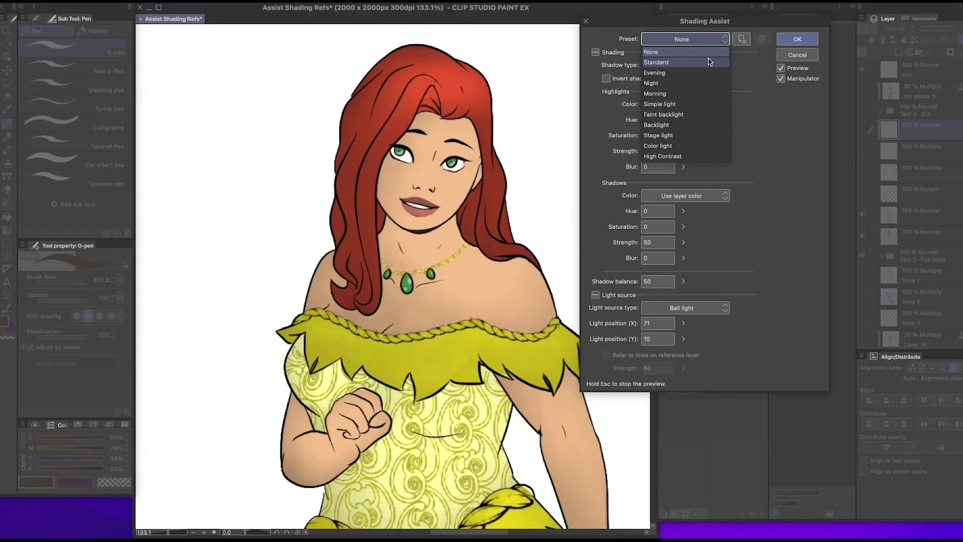
{"action": "left_click", "coordinate": [709, 62]}
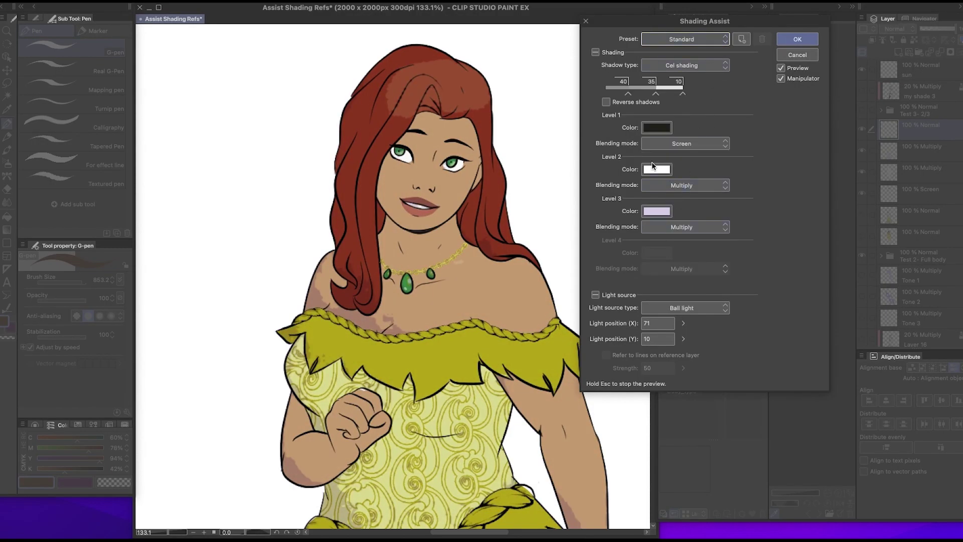
Try pale yellow for the second shadow level, then set it back to white.
{"action": "left_click", "coordinate": [661, 169]}
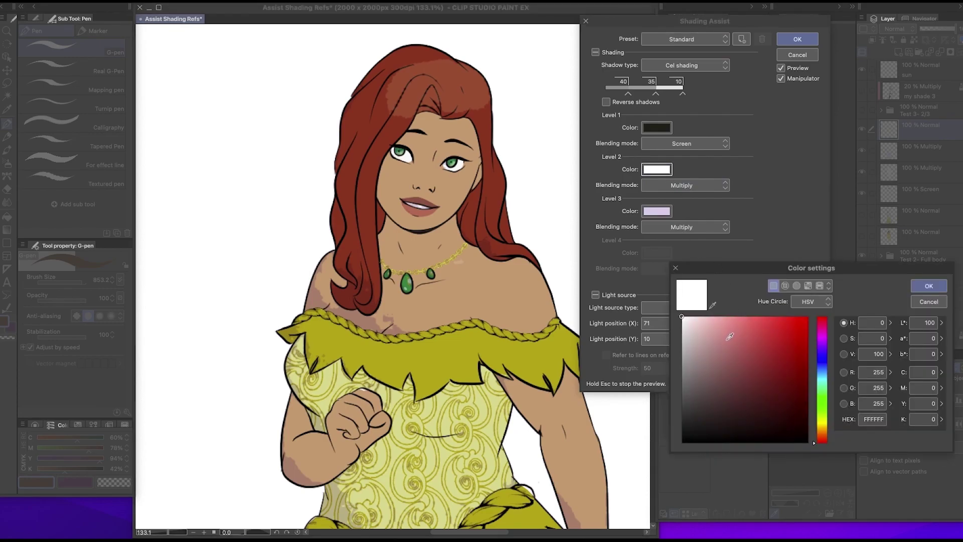
{"action": "left_click_drag", "start_coordinate": [698, 319], "coordinate": [714, 324]}
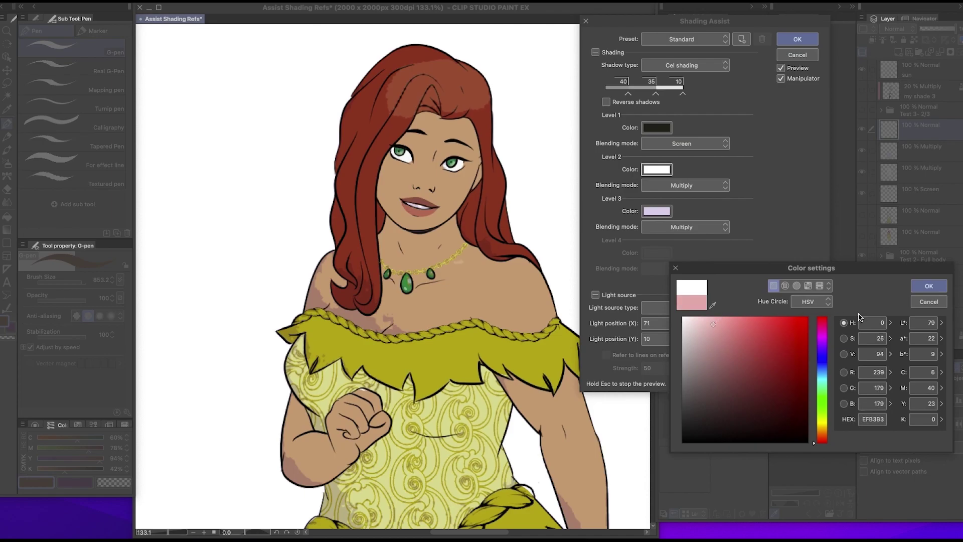
{"action": "left_click", "coordinate": [822, 432]}
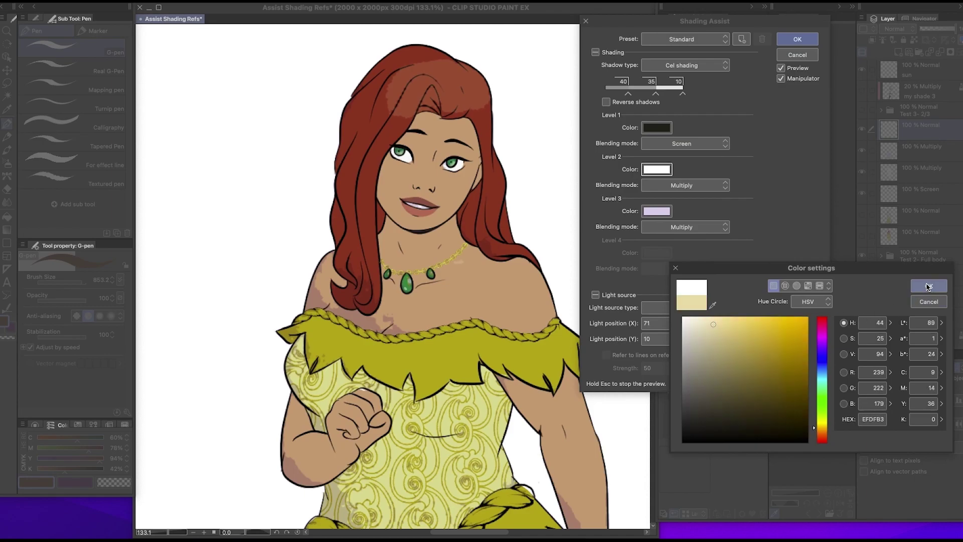
{"action": "left_click", "coordinate": [929, 286]}
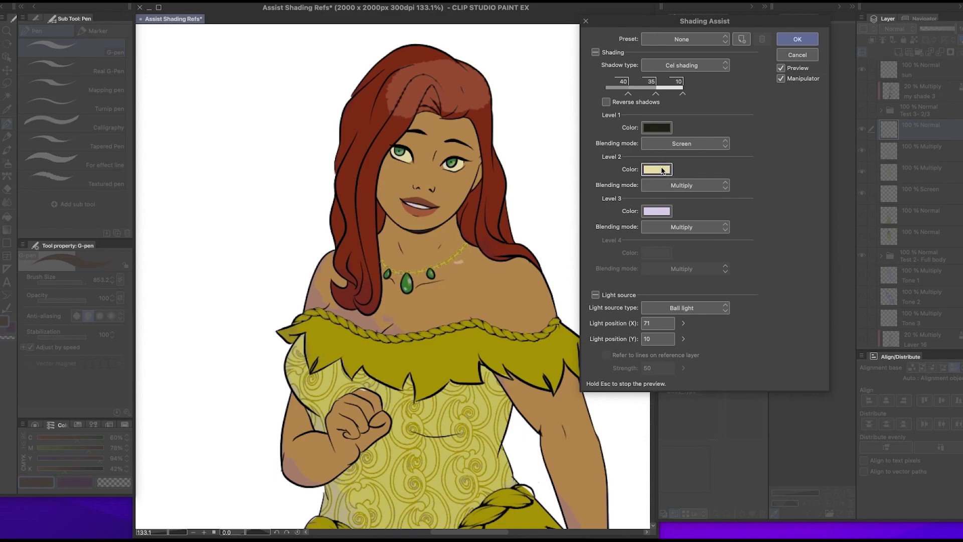
{"action": "left_click", "coordinate": [658, 169]}
{"action": "left_click", "coordinate": [682, 317]}
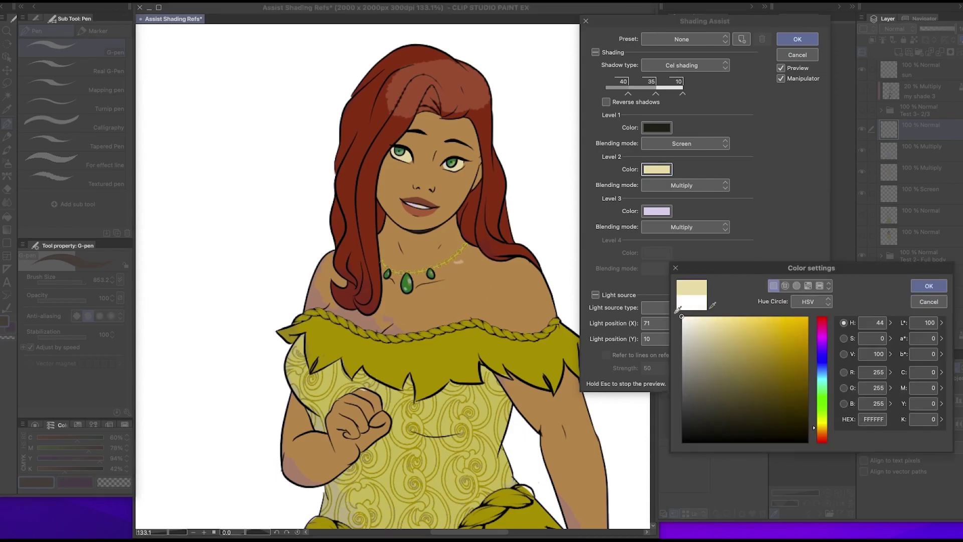
{"action": "left_click", "coordinate": [929, 287]}
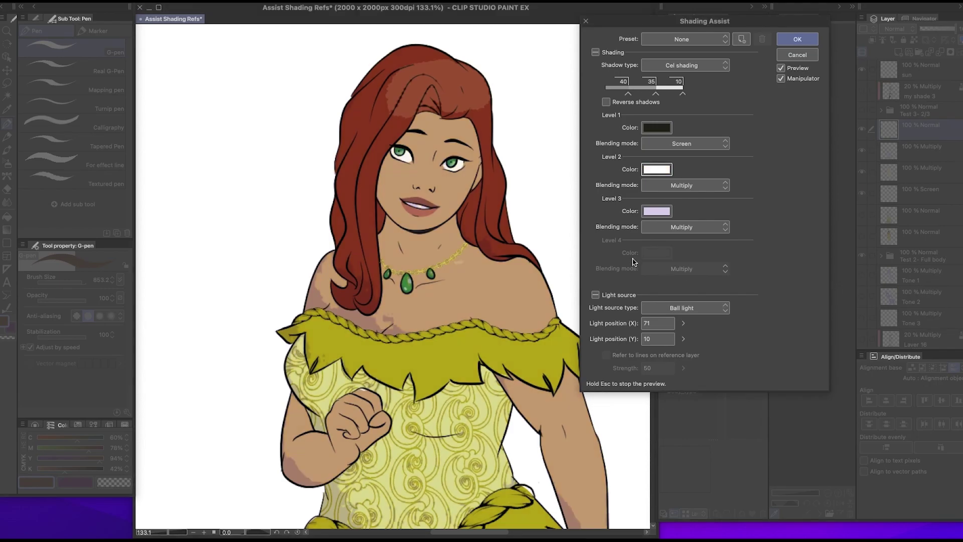
Set the third shadow level's colour to cream and check the preview.
{"action": "left_click", "coordinate": [658, 212]}
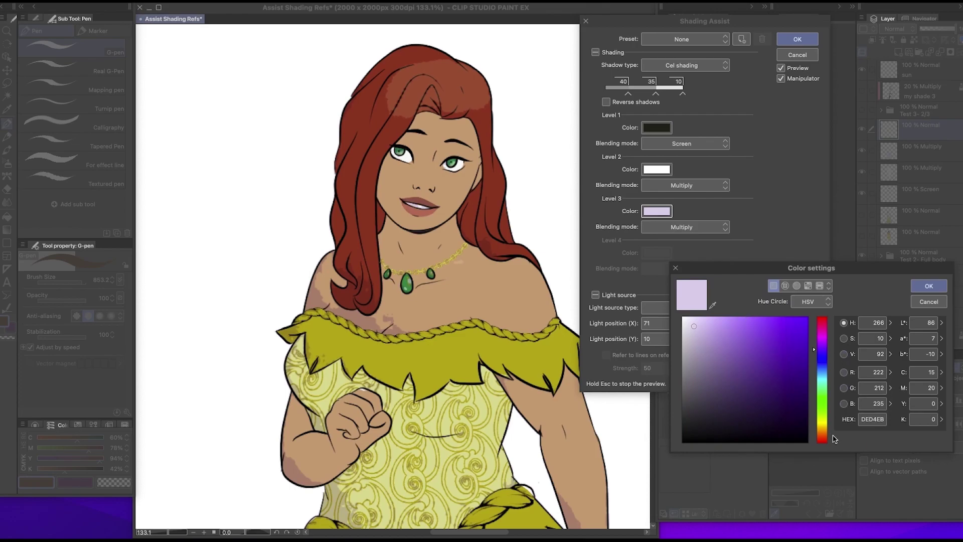
{"action": "left_click", "coordinate": [929, 285]}
{"action": "scroll", "coordinate": [414, 89], "scroll_direction": "down", "scroll_amount": 1}
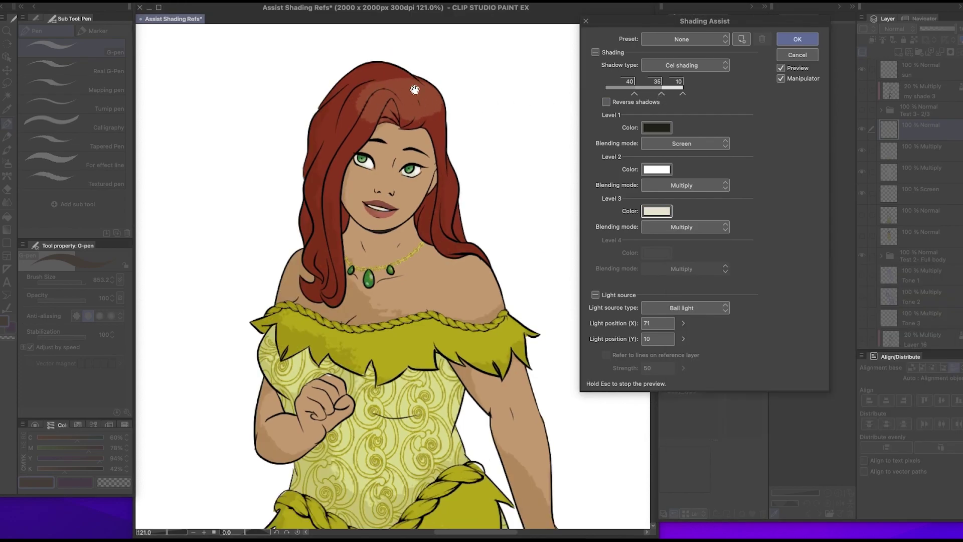
{"action": "scroll", "coordinate": [423, 70], "scroll_direction": "up", "scroll_amount": 10}
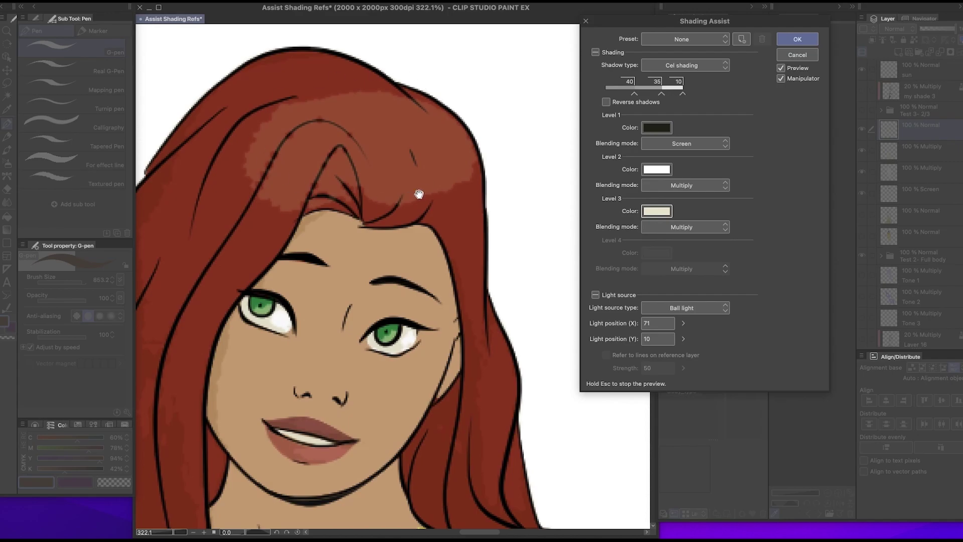
{"action": "scroll", "coordinate": [419, 194], "scroll_direction": "down", "scroll_amount": 5}
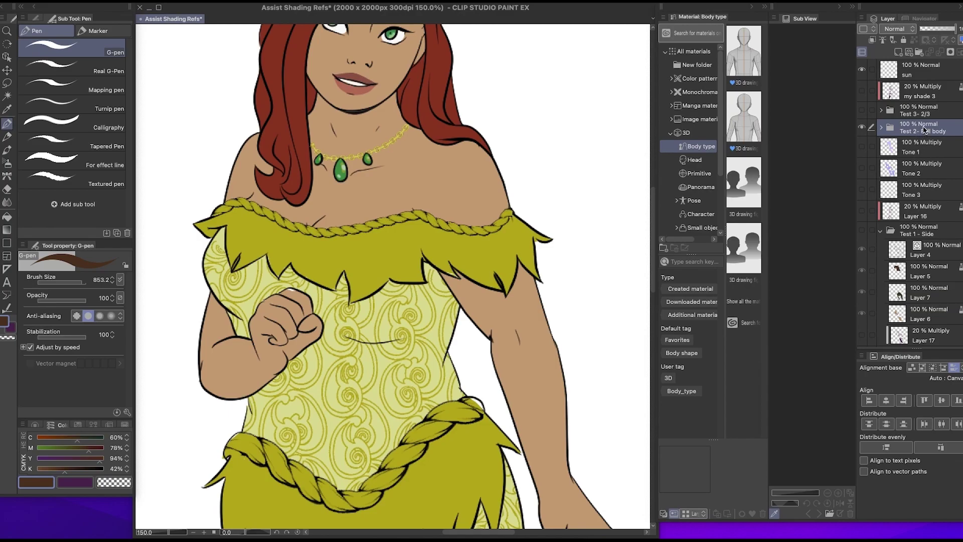
Make Layer 9 in the Test 2- Full body folder the reference layer.
{"action": "left_click", "coordinate": [881, 127]}
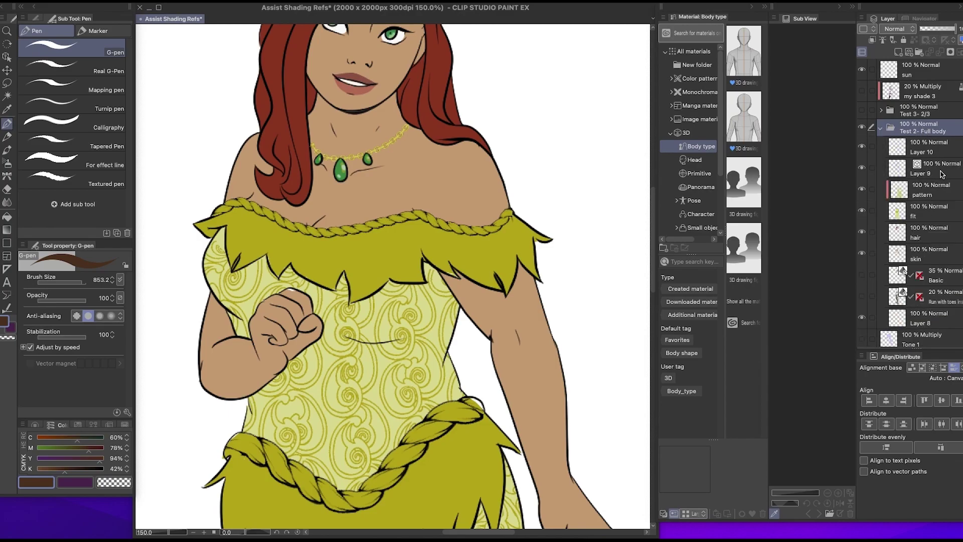
{"action": "left_click", "coordinate": [942, 174]}
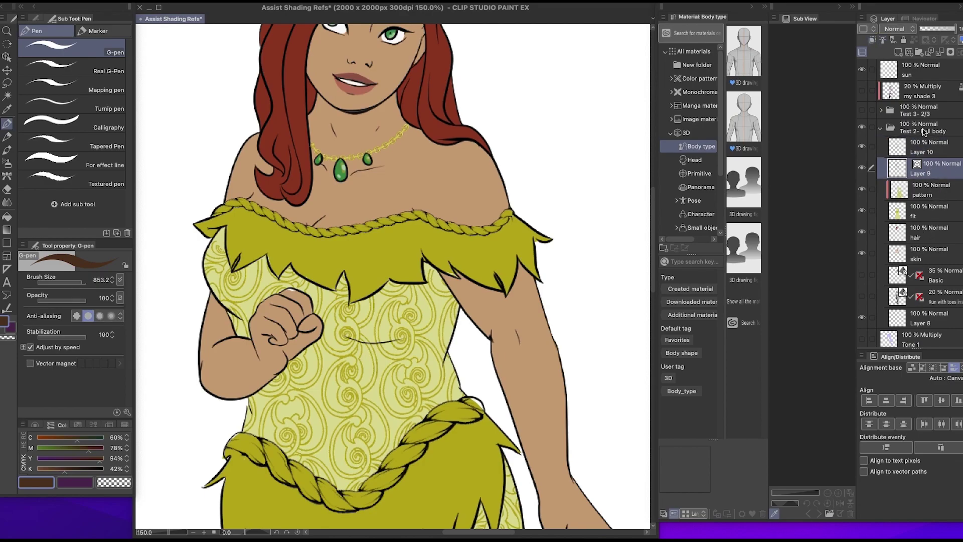
{"action": "left_click", "coordinate": [883, 41]}
Select the Test 2- Full body folder and launch Shading Assist with Ctrl+Shift+A.
{"action": "left_click", "coordinate": [923, 131]}
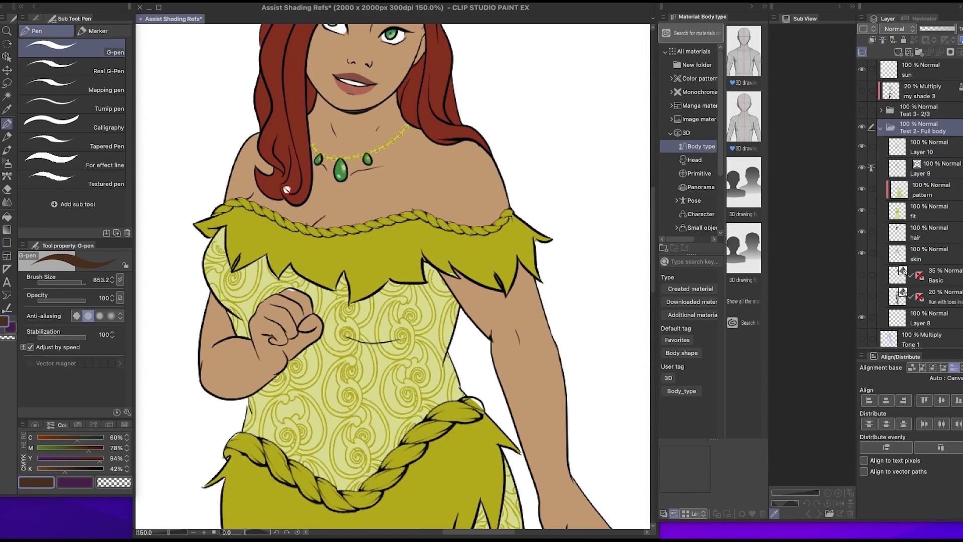
{"action": "scroll", "coordinate": [331, 211], "scroll_direction": "down", "scroll_amount": 3}
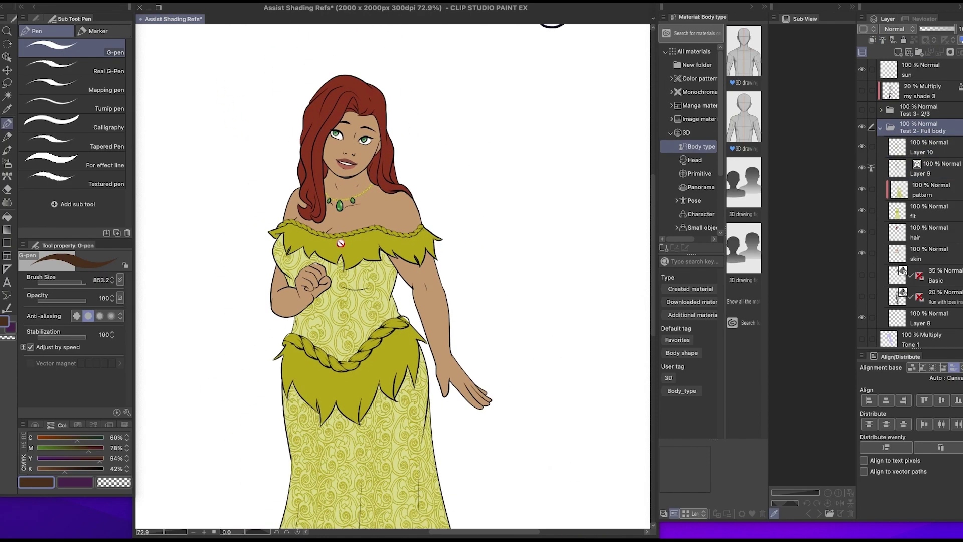
{"action": "left_click", "coordinate": [128, 6]}
{"action": "left_click", "coordinate": [384, 264]}
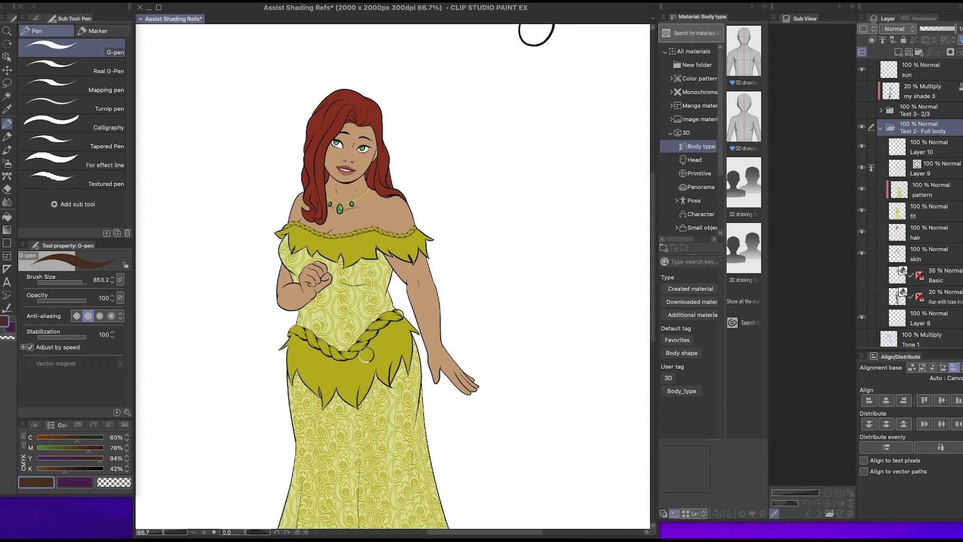
{"action": "key", "text": "ctrl+shift+a"}
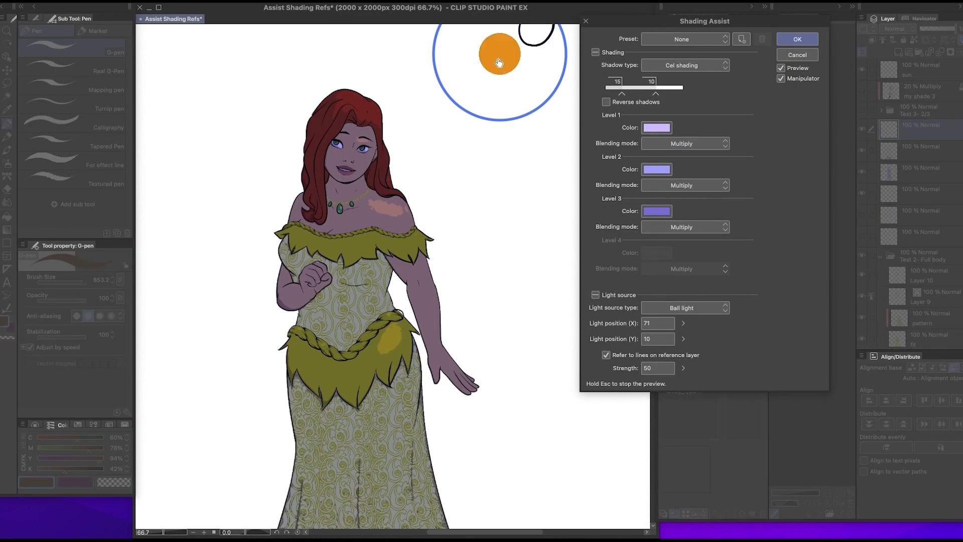
Move the ball light up and right to X 76, Y 6 and inspect the preview.
{"action": "left_click_drag", "start_coordinate": [499, 57], "coordinate": [535, 34]}
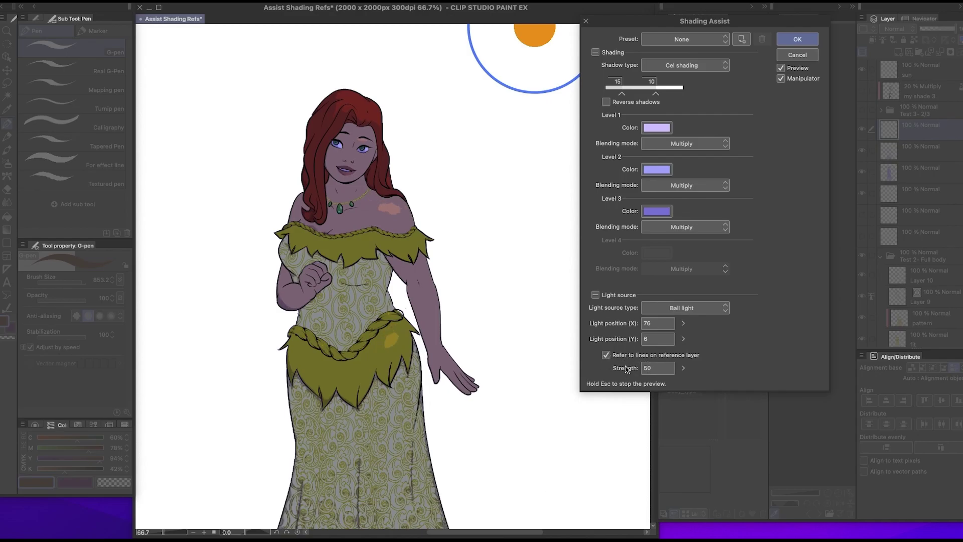
{"action": "scroll", "coordinate": [411, 473], "scroll_direction": "up", "scroll_amount": 3}
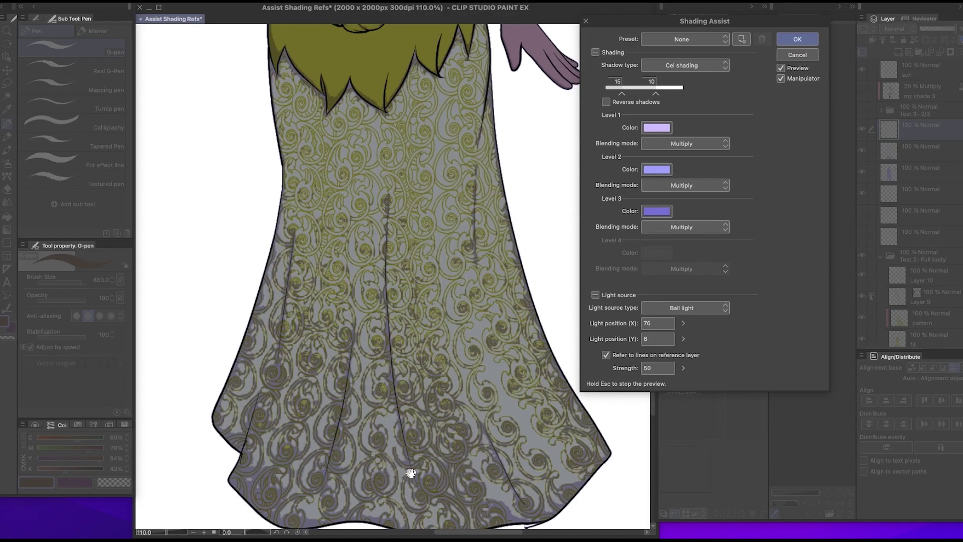
{"action": "scroll", "coordinate": [411, 473], "scroll_direction": "down", "scroll_amount": 3}
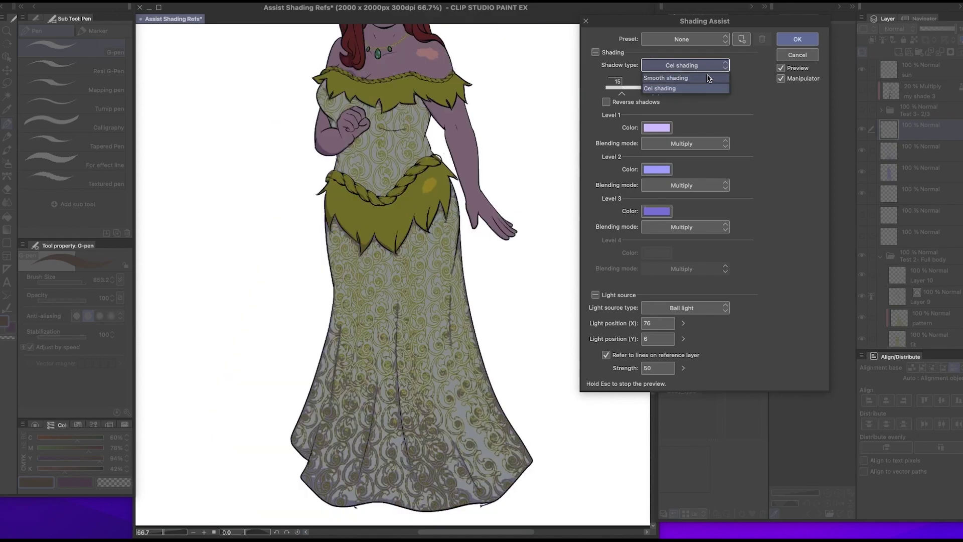
{"action": "left_click", "coordinate": [712, 44]}
Apply the Standard lighting preset and pan over the yellow-dress figure's shaded lower dress.
{"action": "left_click", "coordinate": [711, 63]}
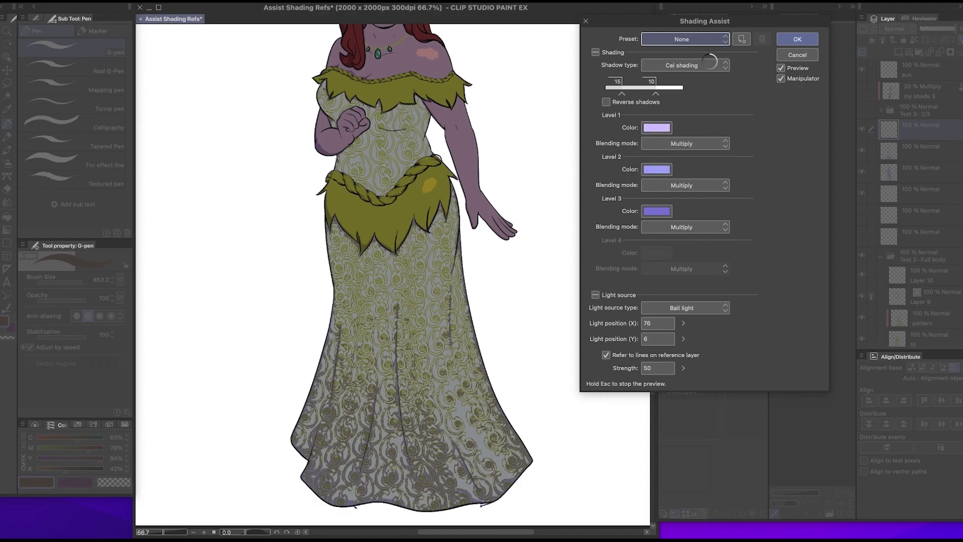
{"action": "scroll", "coordinate": [444, 151], "scroll_direction": "down", "scroll_amount": 2}
{"action": "scroll", "coordinate": [445, 65], "scroll_direction": "up", "scroll_amount": 2}
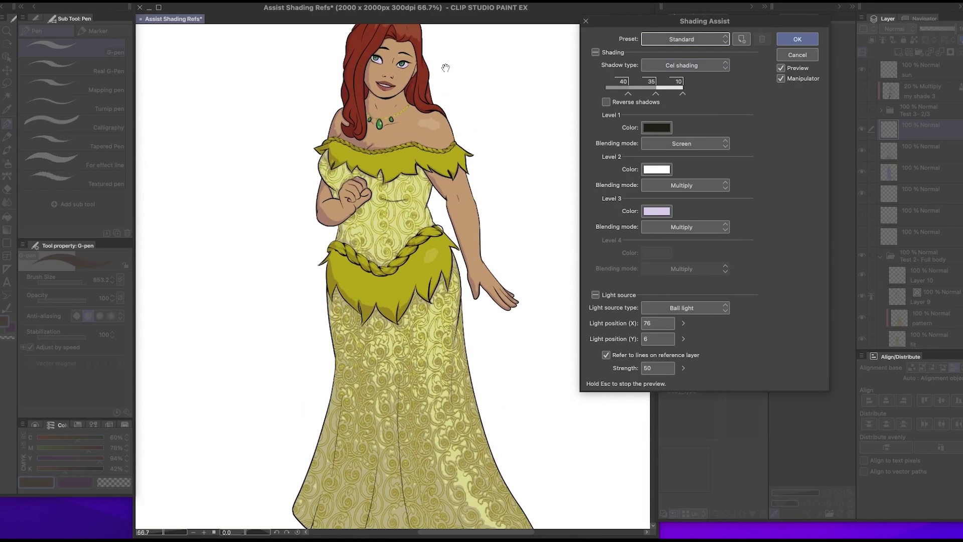
{"action": "scroll", "coordinate": [440, 100], "scroll_direction": "down", "scroll_amount": 1}
{"action": "scroll", "coordinate": [440, 65], "scroll_direction": "down", "scroll_amount": 1}
{"action": "scroll", "coordinate": [440, 47], "scroll_direction": "up", "scroll_amount": 2}
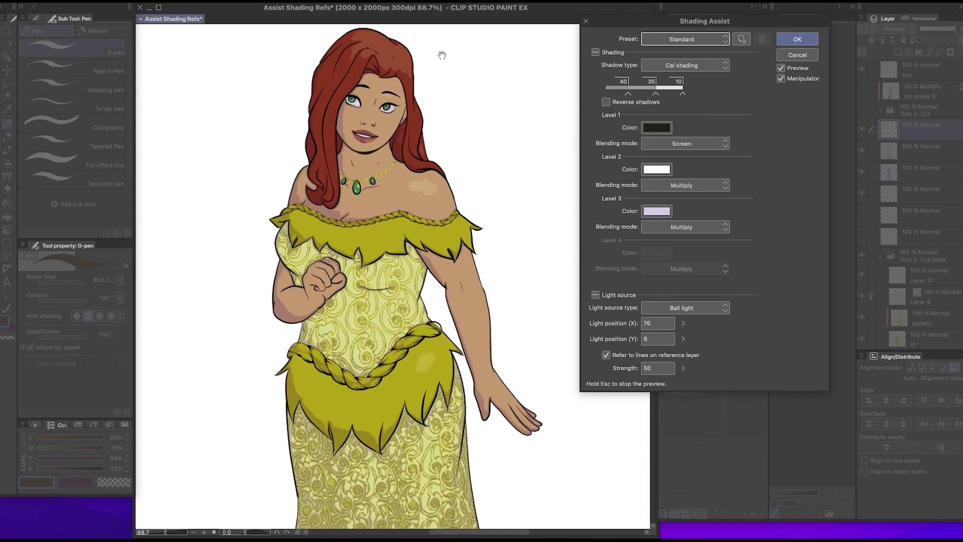
{"action": "scroll", "coordinate": [421, 65], "scroll_direction": "down", "scroll_amount": 1}
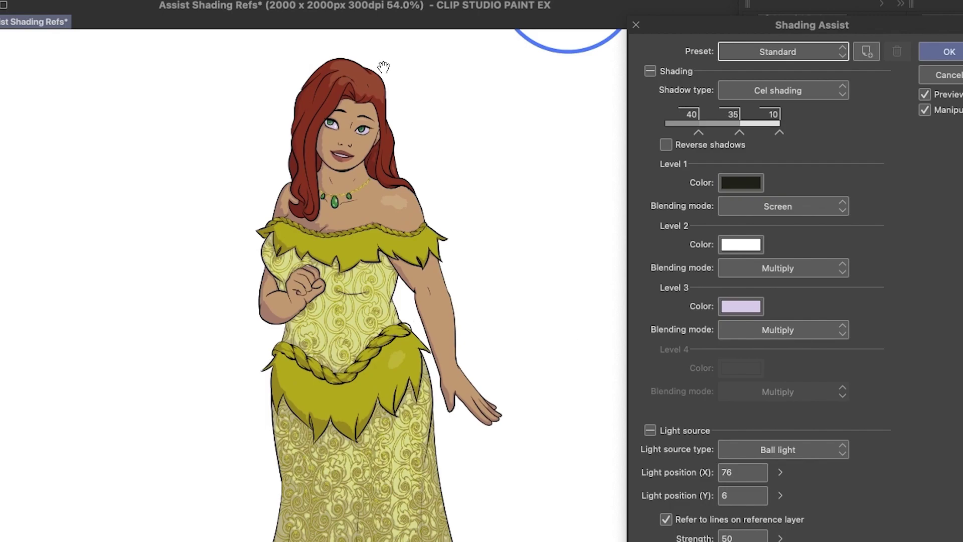
{"action": "left_click_drag", "start_coordinate": [384, 67], "coordinate": [335, 541]}
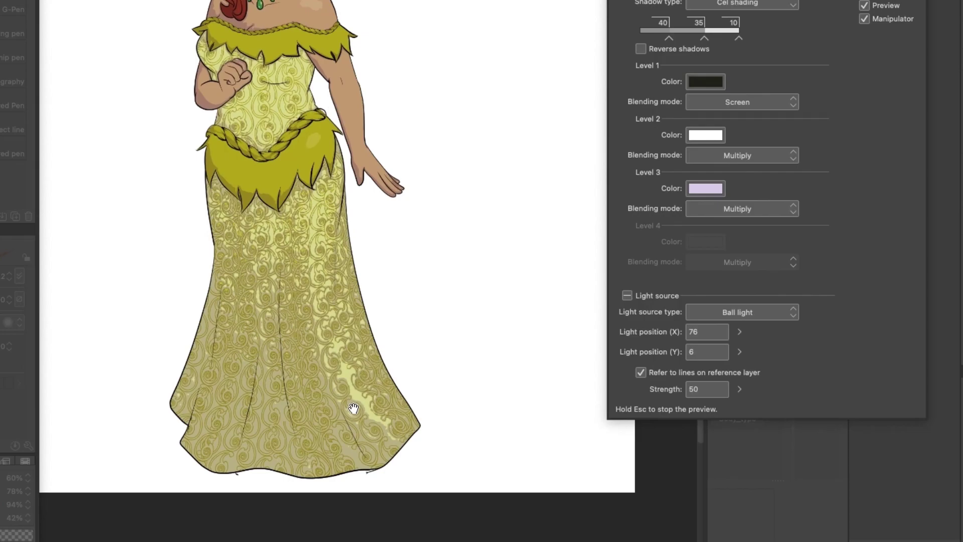
{"action": "scroll", "coordinate": [354, 408], "scroll_direction": "up", "scroll_amount": 5}
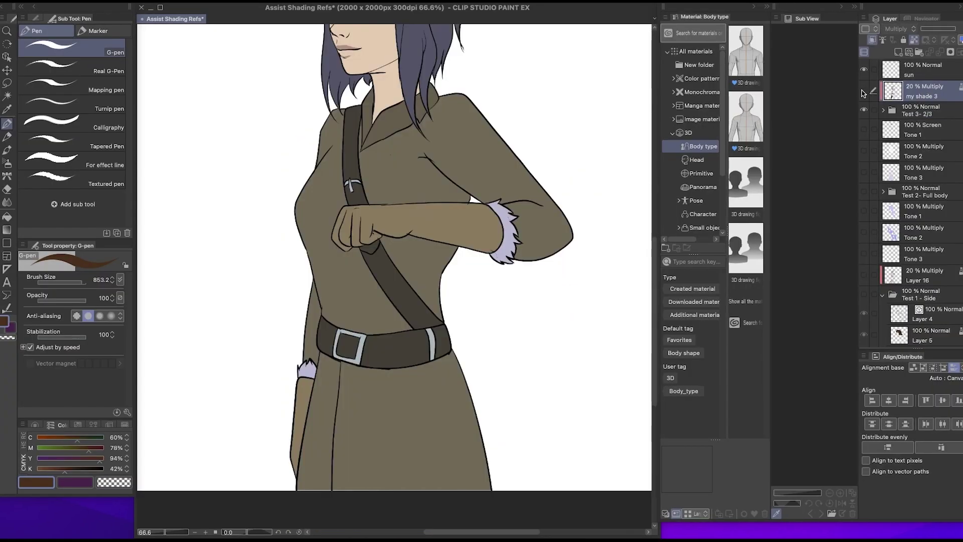
Move the my shade 3 layer below Tone 3 and select the Test 3- 2/3 folder.
{"action": "left_click", "coordinate": [863, 93]}
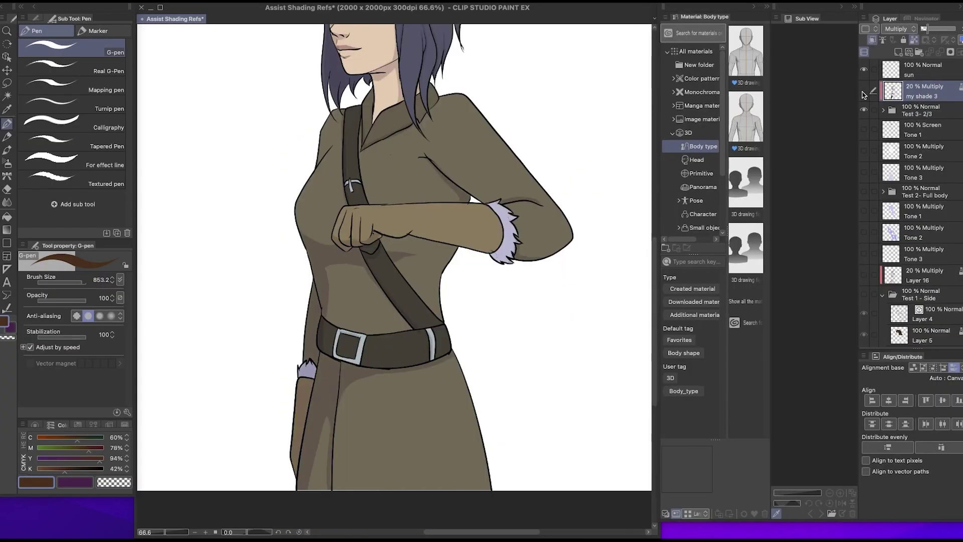
{"action": "left_click_drag", "start_coordinate": [932, 93], "coordinate": [928, 174]}
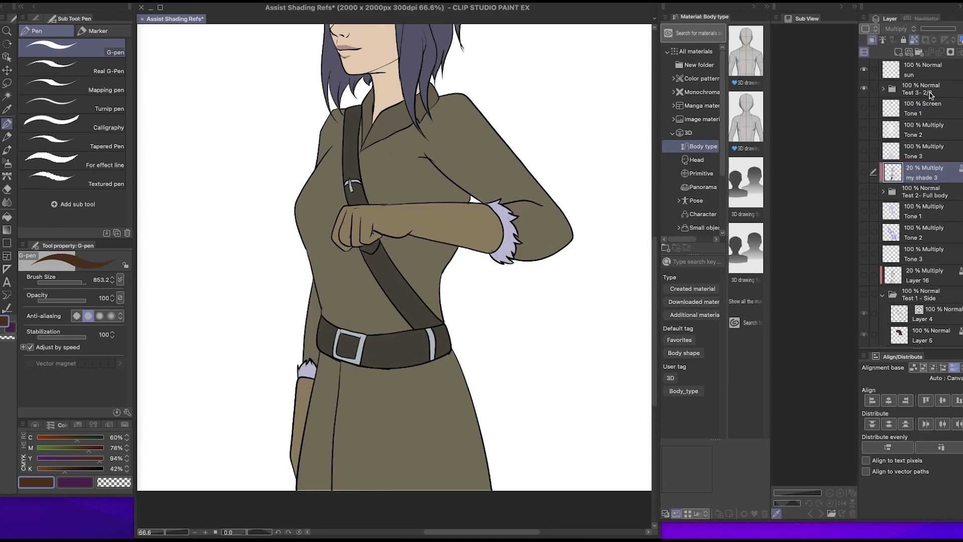
{"action": "left_click", "coordinate": [932, 93]}
{"action": "scroll", "coordinate": [394, 381], "scroll_direction": "down", "scroll_amount": 3}
{"action": "scroll", "coordinate": [458, 370], "scroll_direction": "up", "scroll_amount": 1}
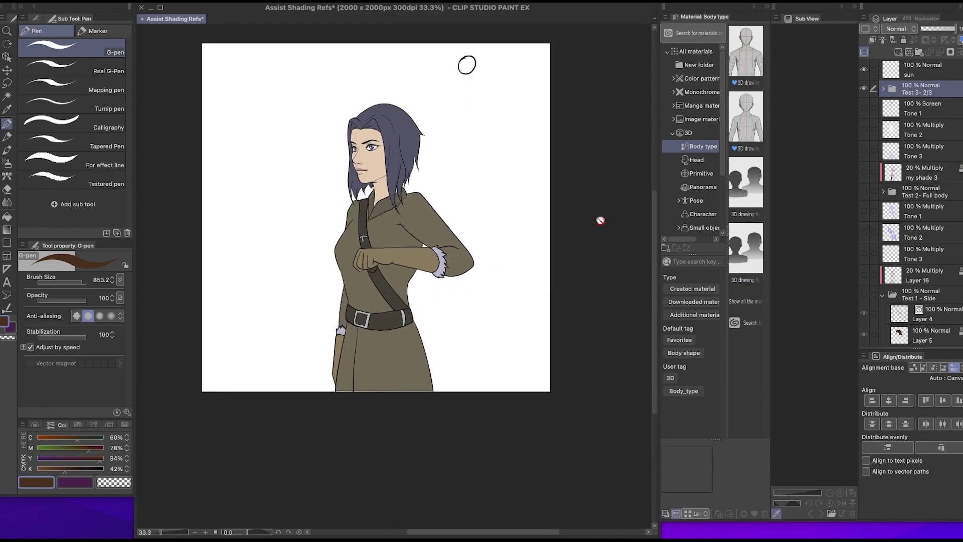
Expand the Test 3- 2/3 folder to check Layer 11, then target the folder again.
{"action": "left_click", "coordinate": [883, 89]}
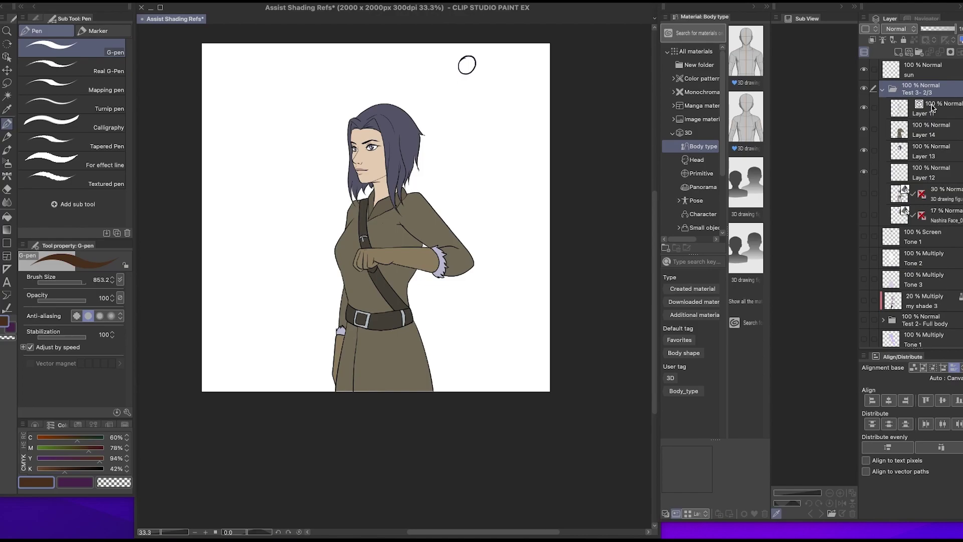
{"action": "left_click", "coordinate": [932, 108]}
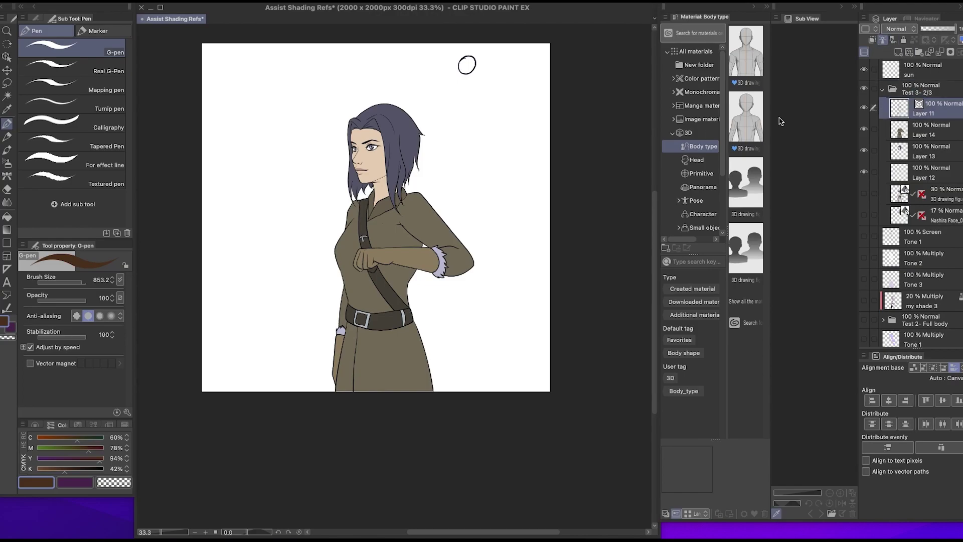
{"action": "left_click", "coordinate": [918, 93]}
{"action": "scroll", "coordinate": [380, 298], "scroll_direction": "up", "scroll_amount": 1}
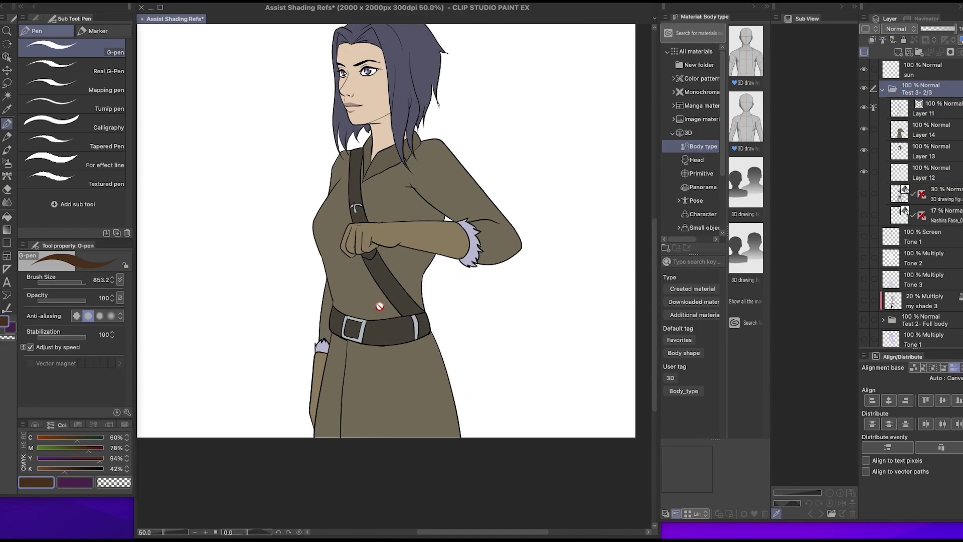
{"action": "scroll", "coordinate": [466, 64], "scroll_direction": "down", "scroll_amount": 2}
{"action": "scroll", "coordinate": [466, 64], "scroll_direction": "up", "scroll_amount": 1}
{"action": "scroll", "coordinate": [467, 65], "scroll_direction": "down", "scroll_amount": 1}
{"action": "left_click", "coordinate": [132, 1]}
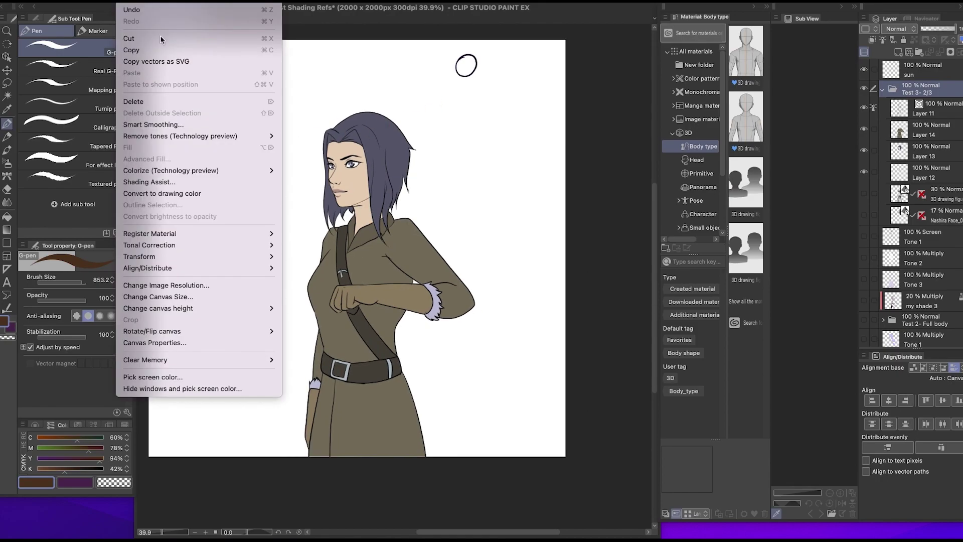
Apply Standard cel shading (split 40, 35, 10) to the Test 3 character after checking face and arm.
{"action": "left_click", "coordinate": [179, 183]}
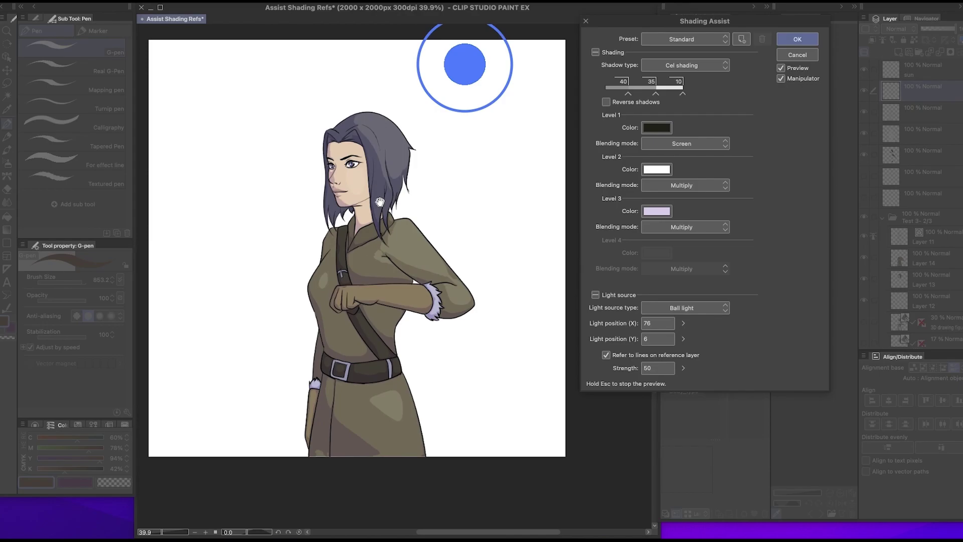
{"action": "scroll", "coordinate": [383, 125], "scroll_direction": "up", "scroll_amount": 2}
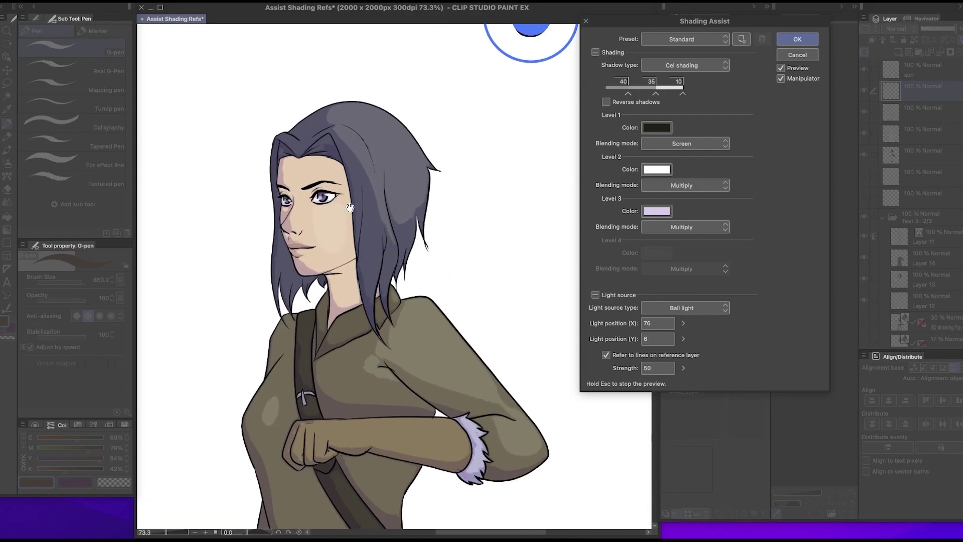
{"action": "scroll", "coordinate": [351, 208], "scroll_direction": "up", "scroll_amount": 4}
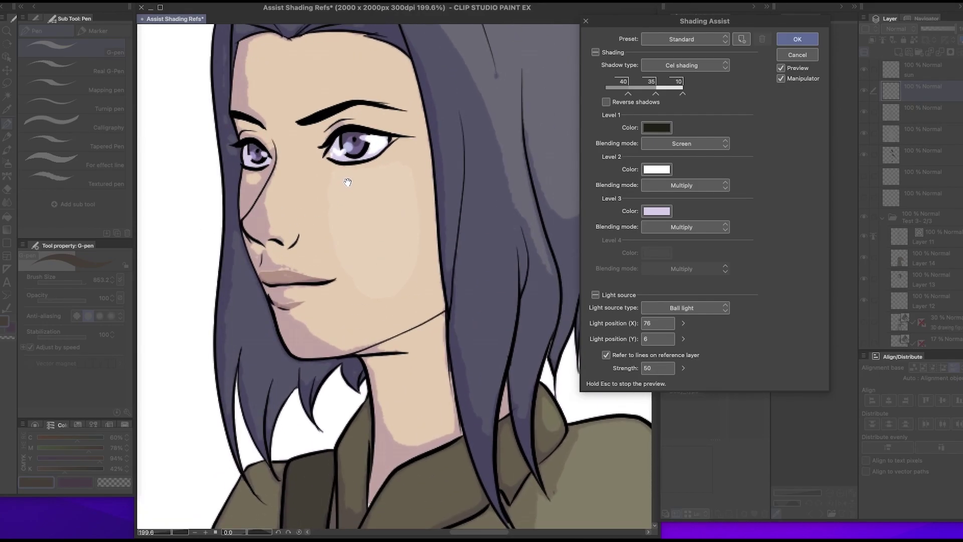
{"action": "scroll", "coordinate": [346, 188], "scroll_direction": "up", "scroll_amount": 1}
{"action": "scroll", "coordinate": [344, 193], "scroll_direction": "down", "scroll_amount": 3}
{"action": "scroll", "coordinate": [353, 299], "scroll_direction": "up", "scroll_amount": 3}
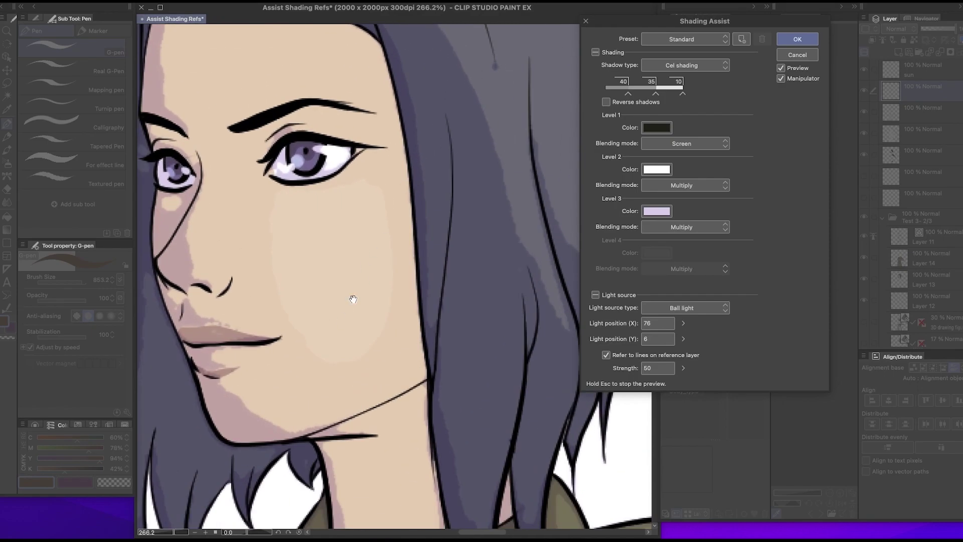
{"action": "scroll", "coordinate": [344, 320], "scroll_direction": "down", "scroll_amount": 2}
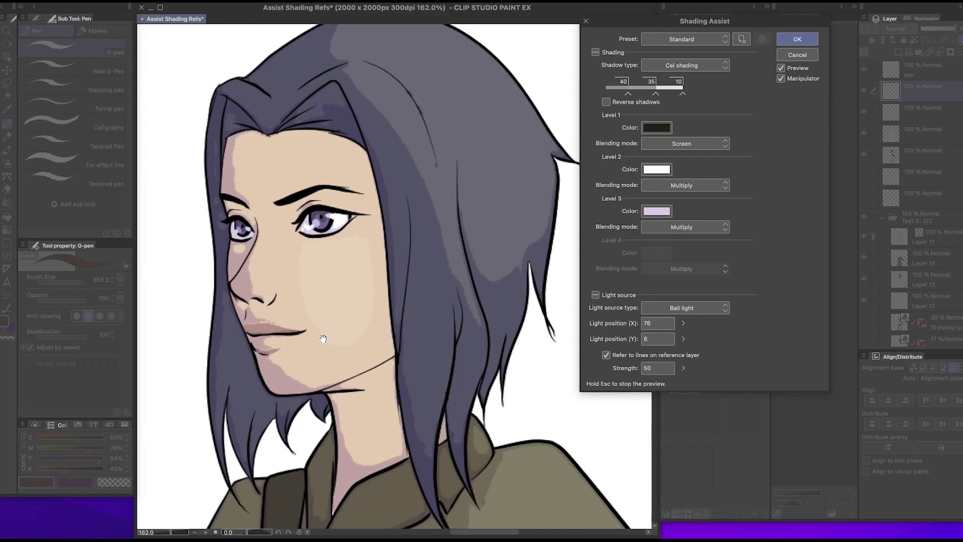
{"action": "scroll", "coordinate": [510, 336], "scroll_direction": "down", "scroll_amount": 5}
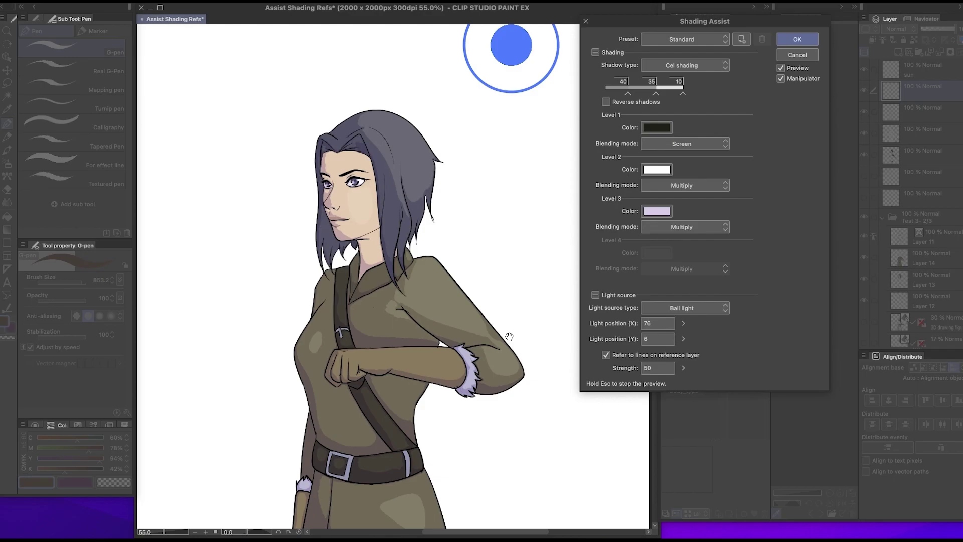
{"action": "scroll", "coordinate": [416, 343], "scroll_direction": "up", "scroll_amount": 4}
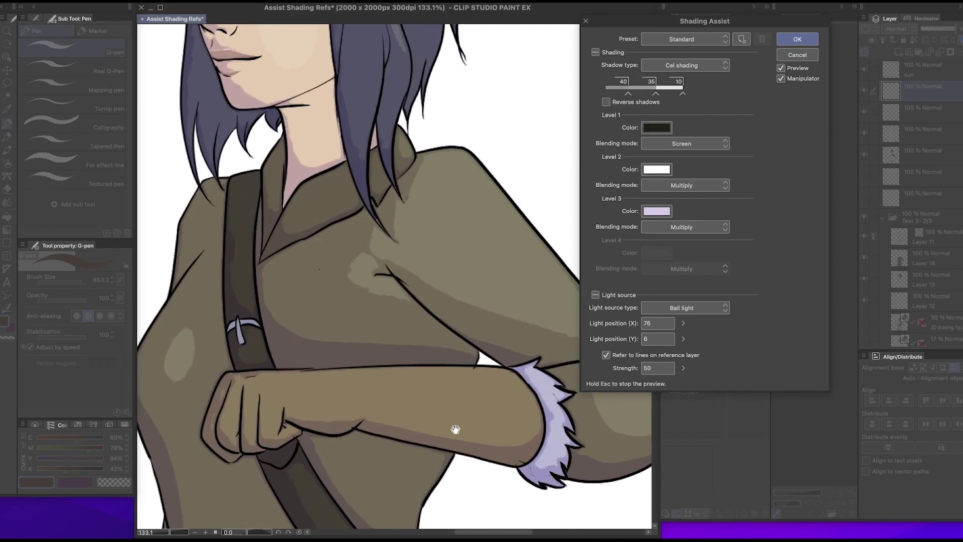
{"action": "scroll", "coordinate": [415, 372], "scroll_direction": "down", "scroll_amount": 4}
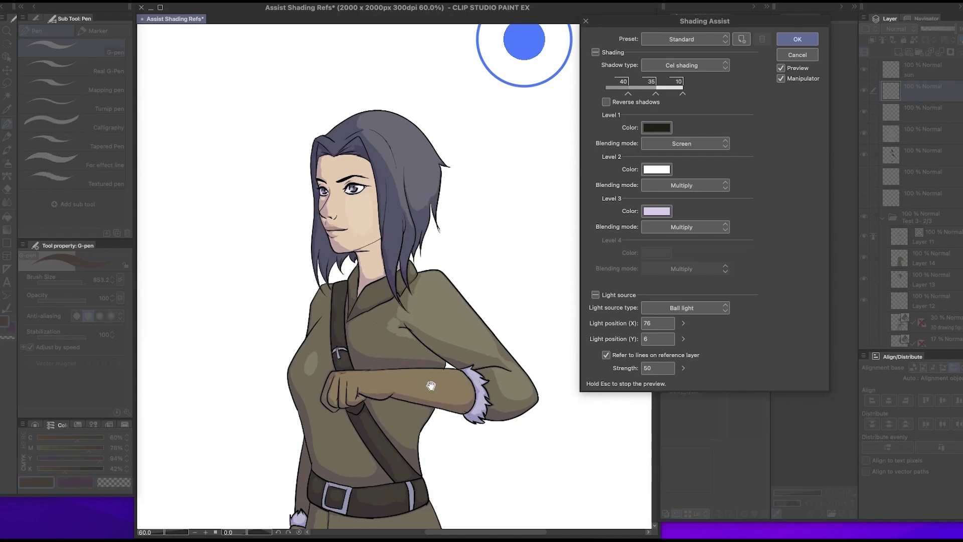
{"action": "scroll", "coordinate": [485, 417], "scroll_direction": "down", "scroll_amount": 2}
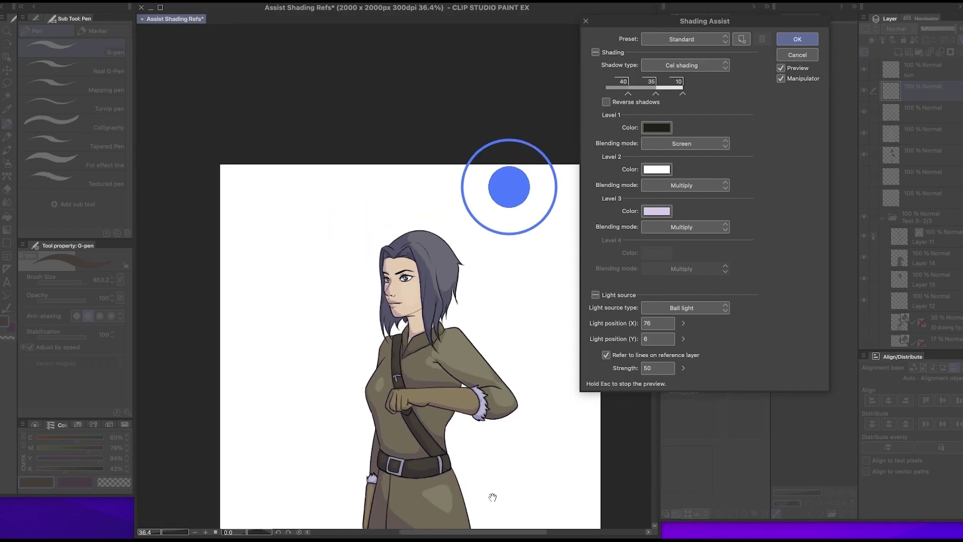
{"action": "scroll", "coordinate": [492, 497], "scroll_direction": "up", "scroll_amount": 1}
{"action": "scroll", "coordinate": [467, 512], "scroll_direction": "up", "scroll_amount": 1}
{"action": "scroll", "coordinate": [466, 512], "scroll_direction": "down", "scroll_amount": 2}
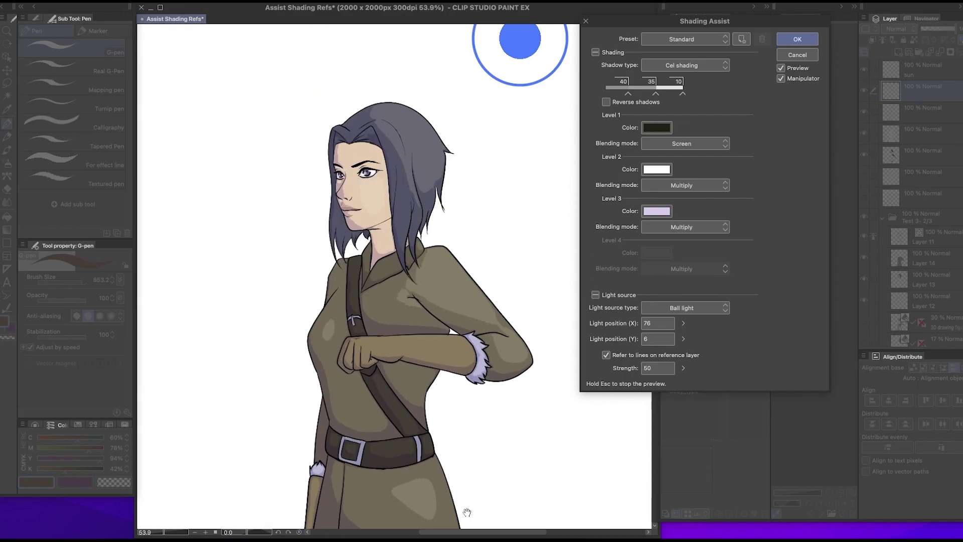
{"action": "scroll", "coordinate": [467, 524], "scroll_direction": "up", "scroll_amount": 2}
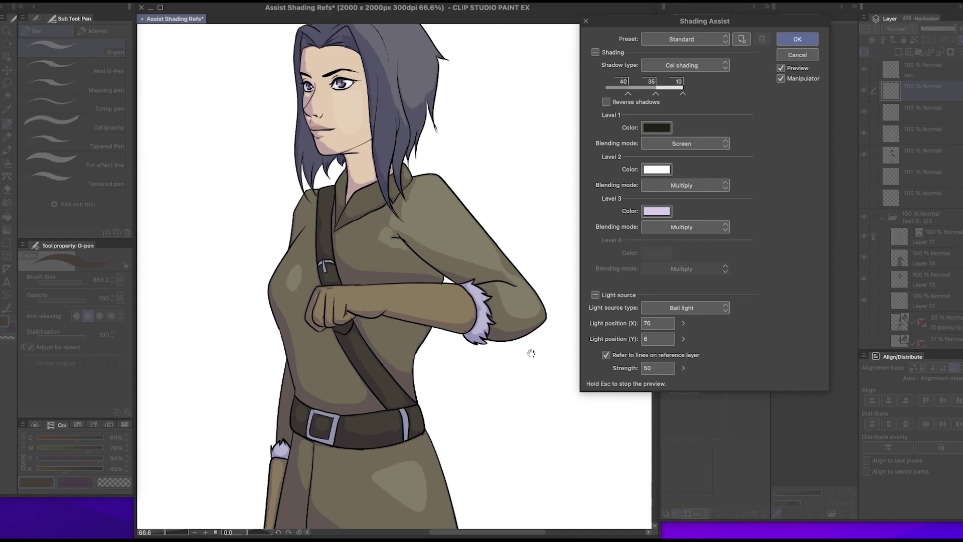
{"action": "left_click", "coordinate": [803, 42]}
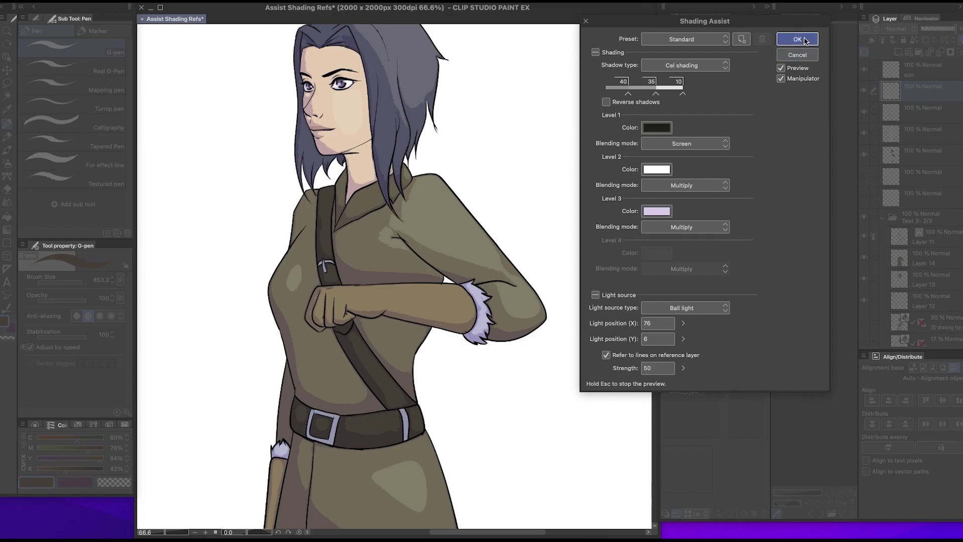
Select the Test 2- Full body folder and hide all palettes with Tab, leaving only the canvas.
{"action": "scroll", "coordinate": [454, 236], "scroll_direction": "down", "scroll_amount": 1}
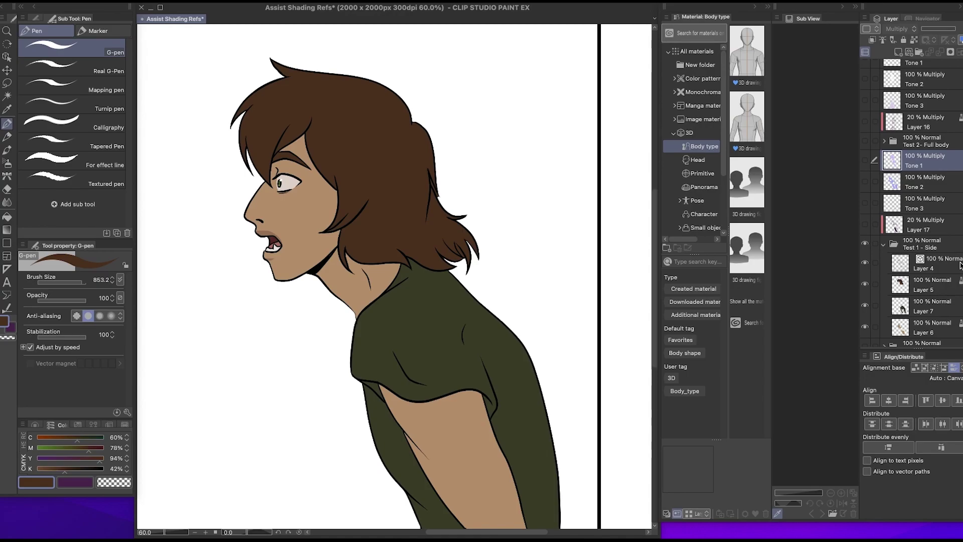
{"action": "left_click", "coordinate": [131, 1]}
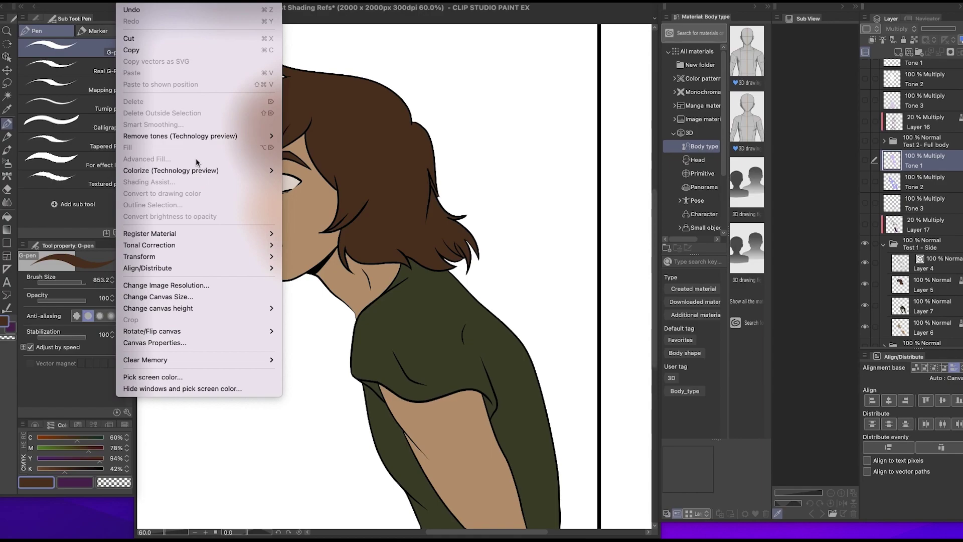
{"action": "left_click", "coordinate": [139, 5]}
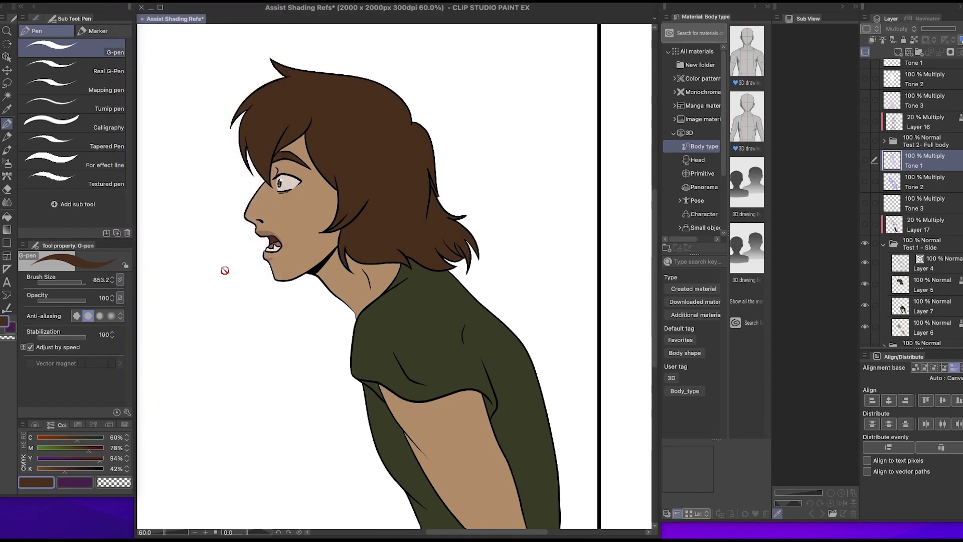
{"action": "left_click", "coordinate": [926, 143]}
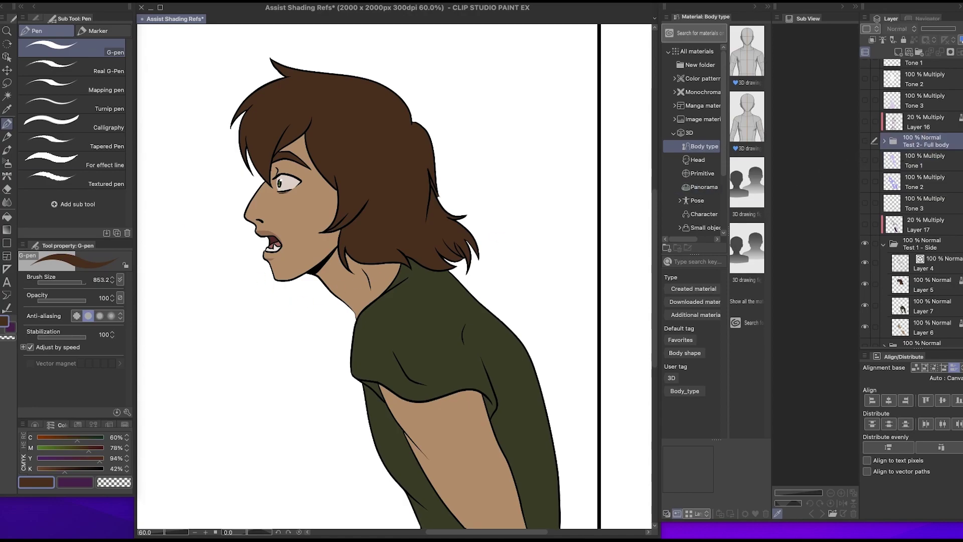
{"action": "key", "text": "Tab"}
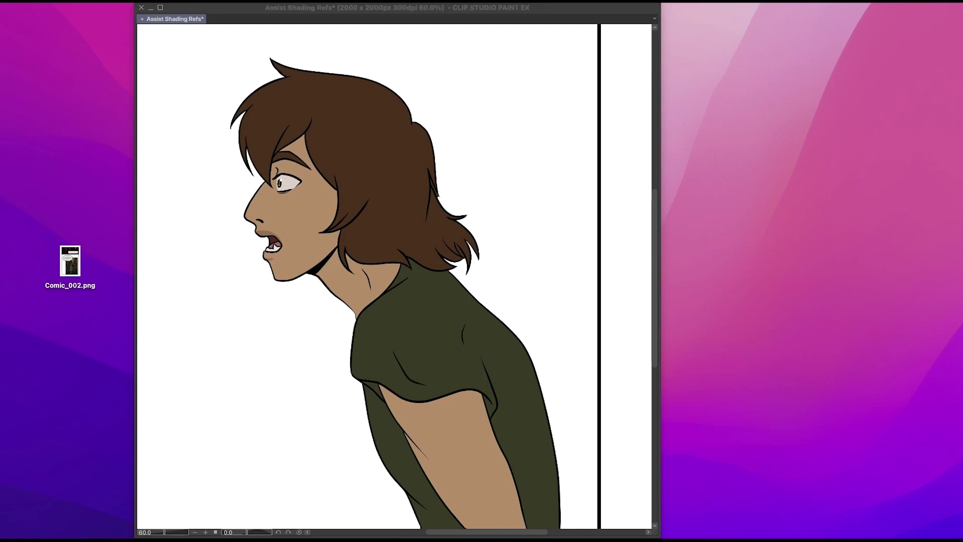